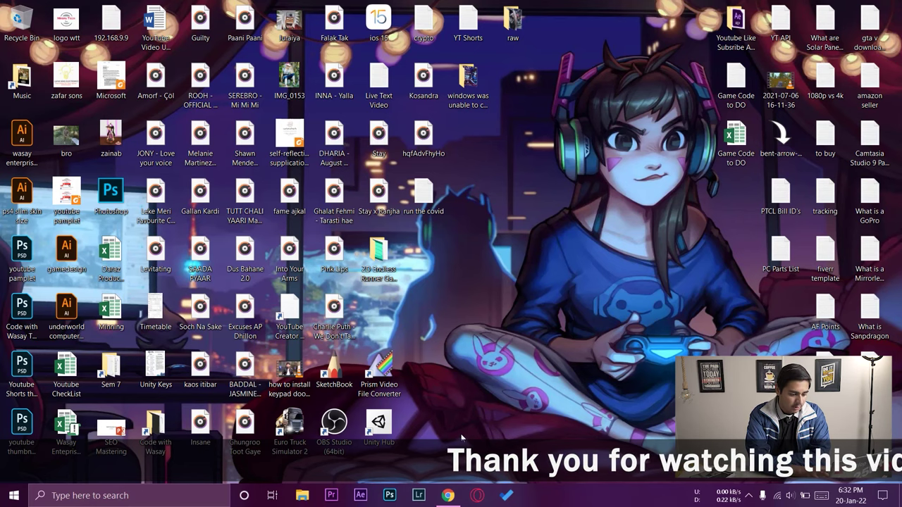
Switch to Chrome and choose Pakistan as the country for booking an IELTS test.
{"action": "left_click", "coordinate": [448, 495]}
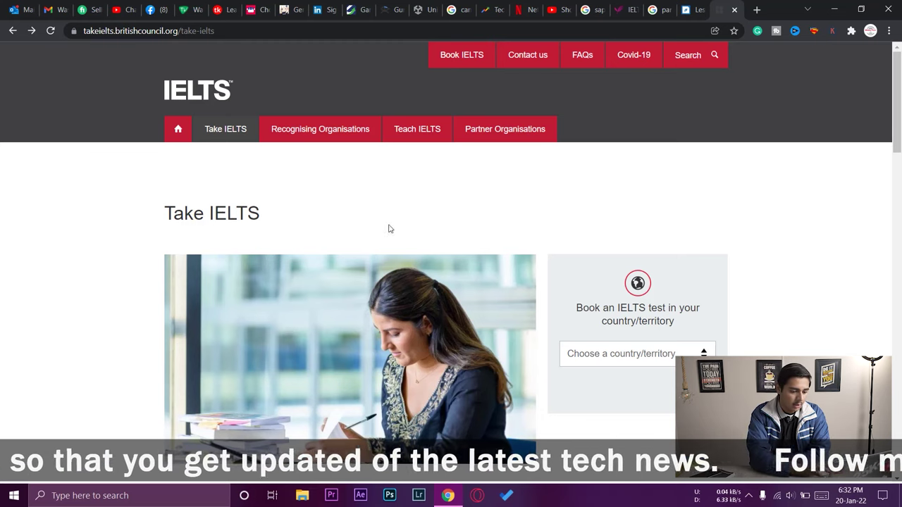
{"action": "scroll", "coordinate": [626, 324], "scroll_direction": "down", "scroll_amount": 2}
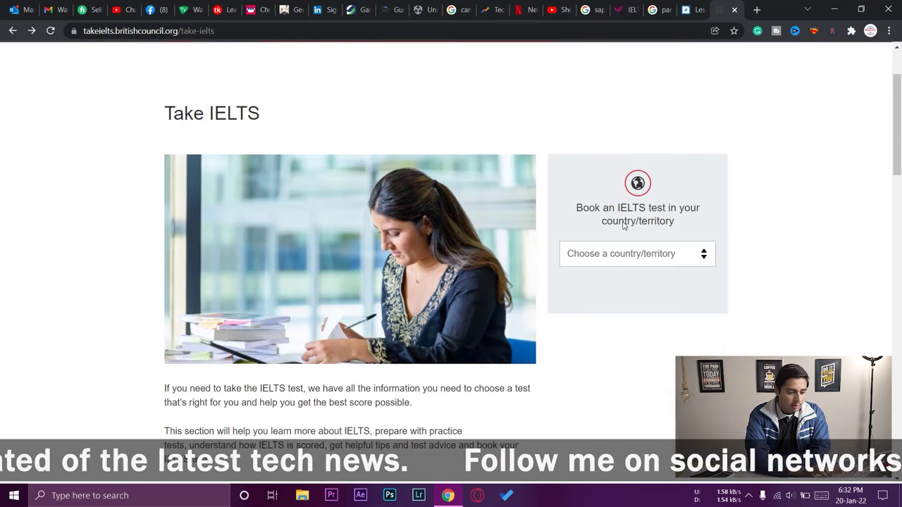
{"action": "left_click", "coordinate": [594, 254]}
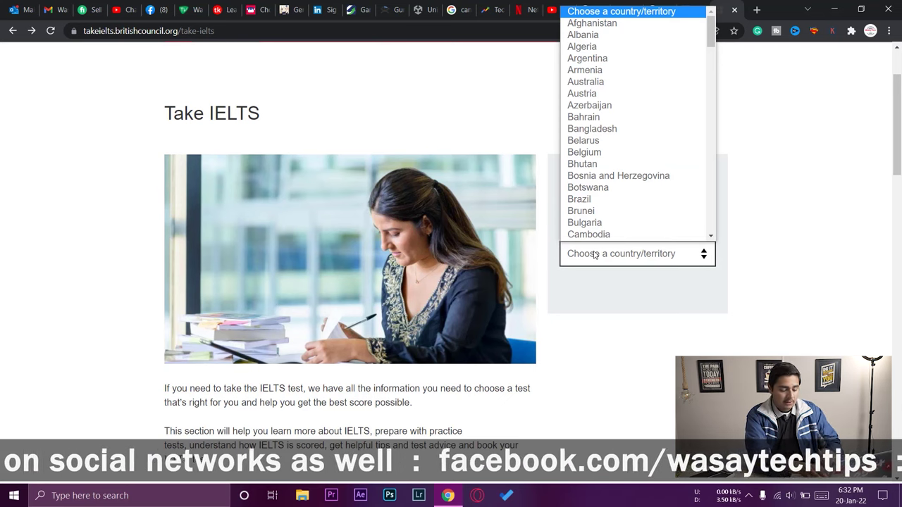
{"action": "type", "text": "pak"}
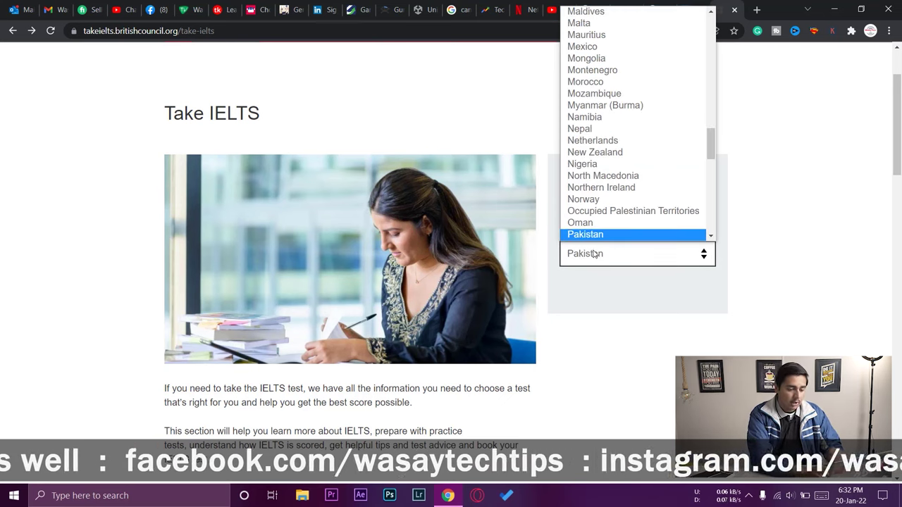
{"action": "left_click", "coordinate": [591, 234]}
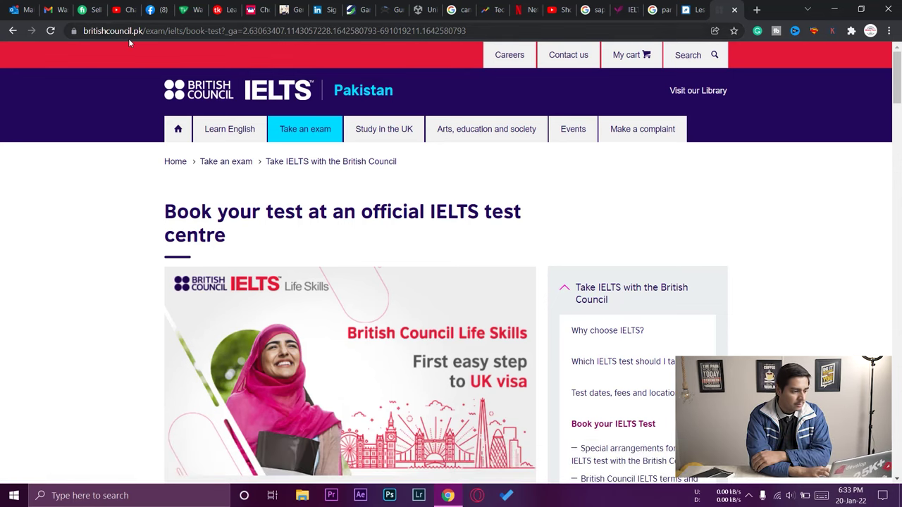
Review the booking page's table of IELTS test types, locations and fees in PKR.
{"action": "scroll", "coordinate": [594, 246], "scroll_direction": "down", "scroll_amount": 4}
{"action": "scroll", "coordinate": [493, 247], "scroll_direction": "up", "scroll_amount": 1}
{"action": "scroll", "coordinate": [224, 307], "scroll_direction": "down", "scroll_amount": 9}
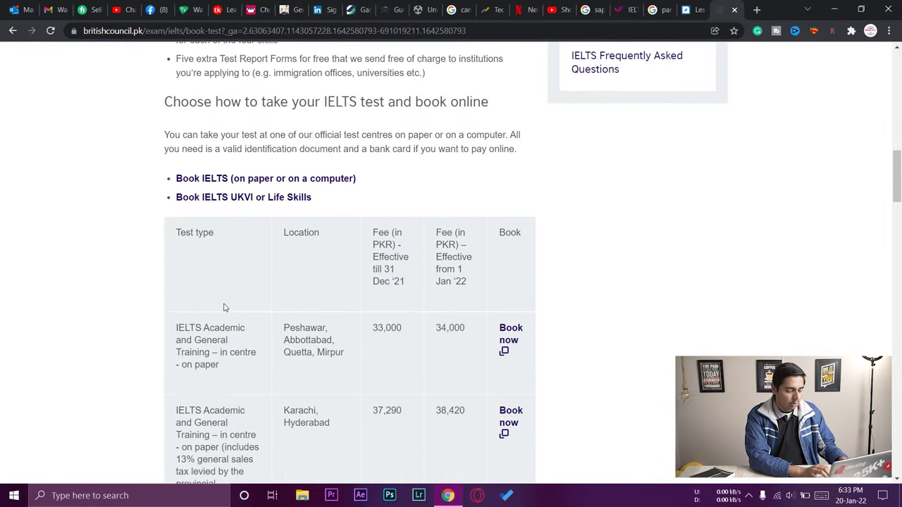
{"action": "scroll", "coordinate": [224, 307], "scroll_direction": "down", "scroll_amount": 1}
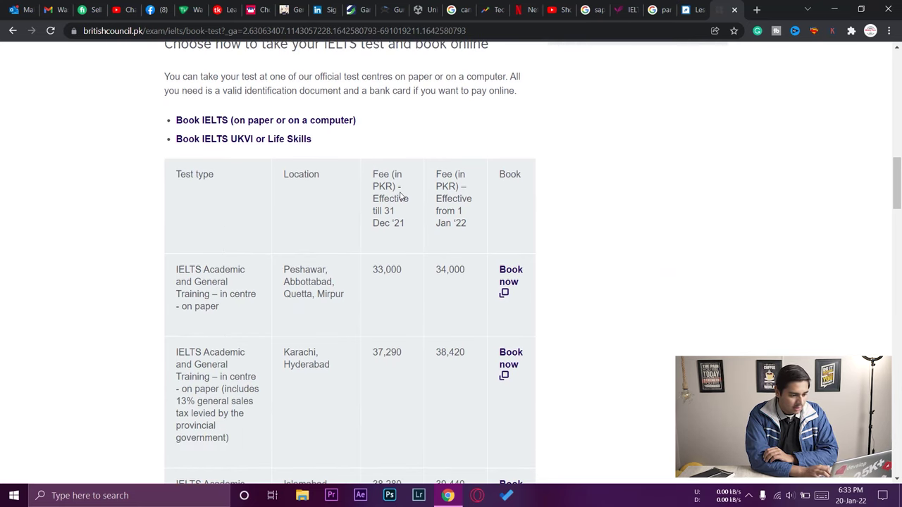
{"action": "scroll", "coordinate": [445, 147], "scroll_direction": "down", "scroll_amount": 1}
{"action": "scroll", "coordinate": [443, 143], "scroll_direction": "down", "scroll_amount": 1}
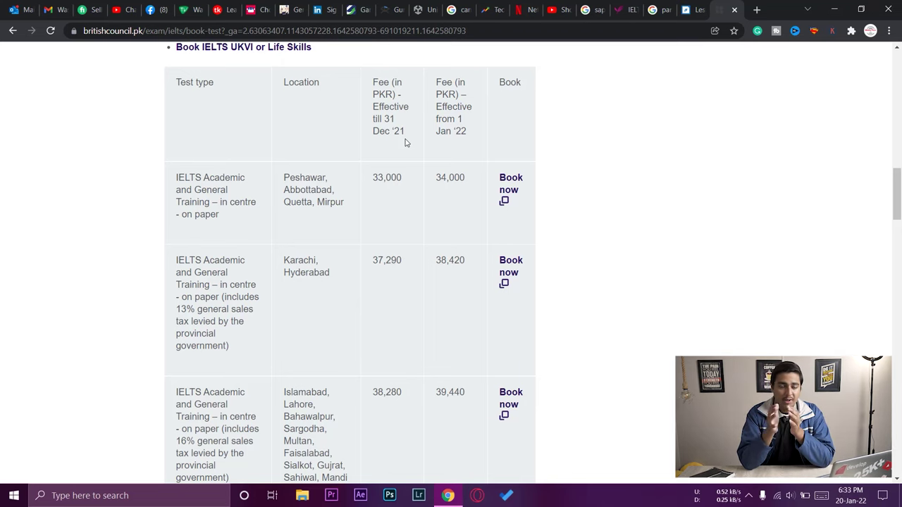
{"action": "scroll", "coordinate": [317, 151], "scroll_direction": "down", "scroll_amount": 1}
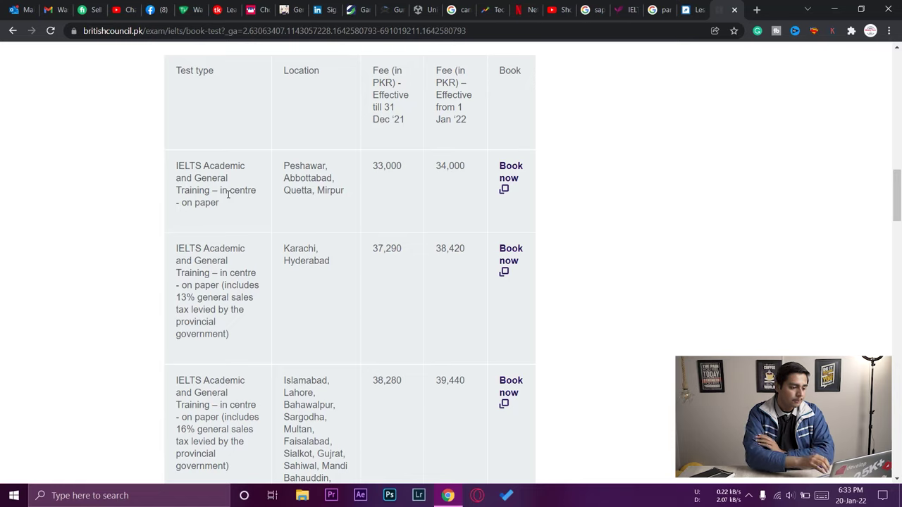
{"action": "scroll", "coordinate": [228, 194], "scroll_direction": "down", "scroll_amount": 1}
{"action": "scroll", "coordinate": [312, 193], "scroll_direction": "up", "scroll_amount": 1}
{"action": "scroll", "coordinate": [318, 191], "scroll_direction": "down", "scroll_amount": 2}
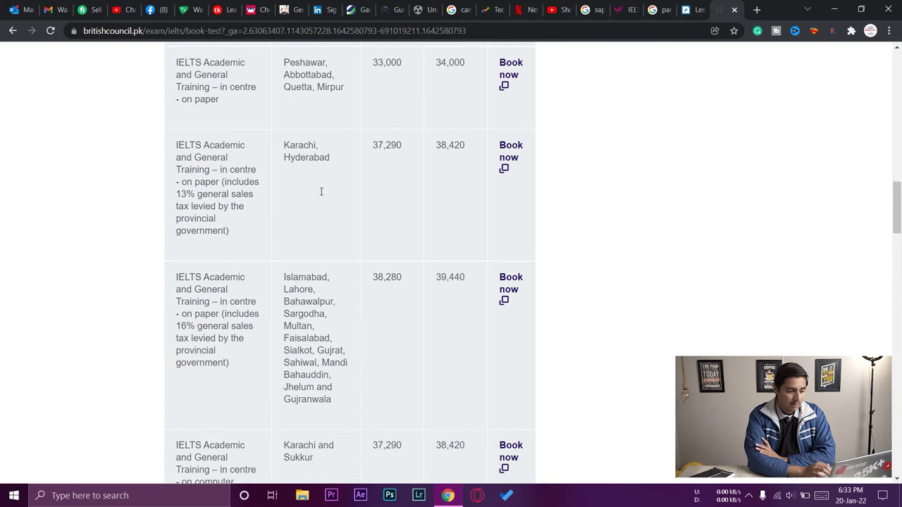
{"action": "scroll", "coordinate": [320, 191], "scroll_direction": "down", "scroll_amount": 1}
{"action": "scroll", "coordinate": [320, 192], "scroll_direction": "down", "scroll_amount": 2}
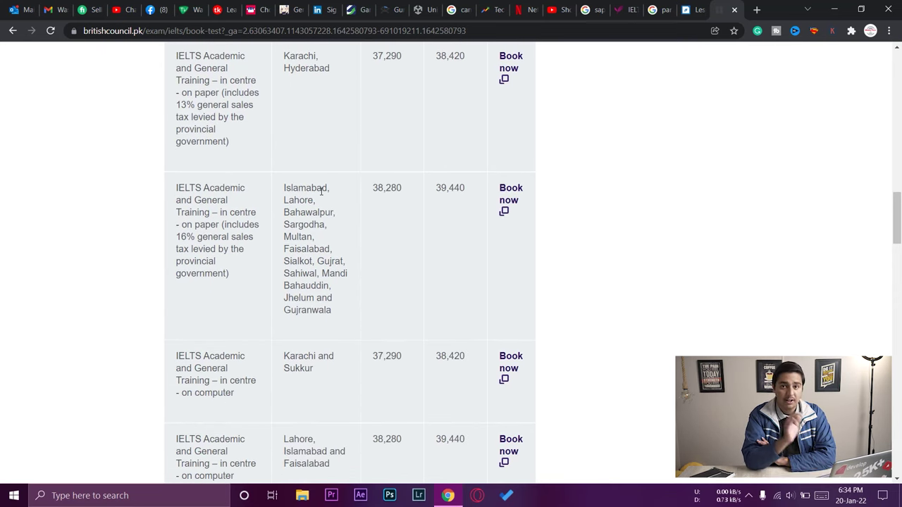
{"action": "scroll", "coordinate": [320, 191], "scroll_direction": "down", "scroll_amount": 1}
{"action": "scroll", "coordinate": [318, 184], "scroll_direction": "down", "scroll_amount": 1}
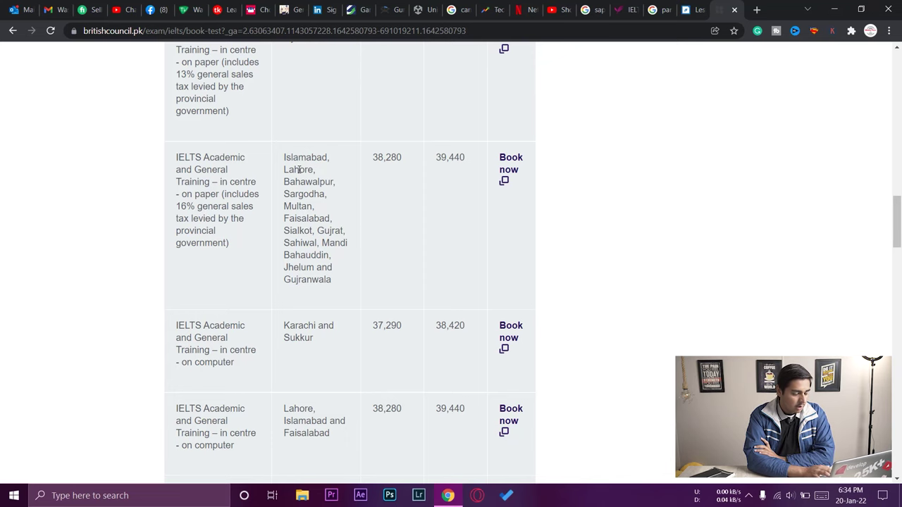
{"action": "scroll", "coordinate": [308, 256], "scroll_direction": "down", "scroll_amount": 1}
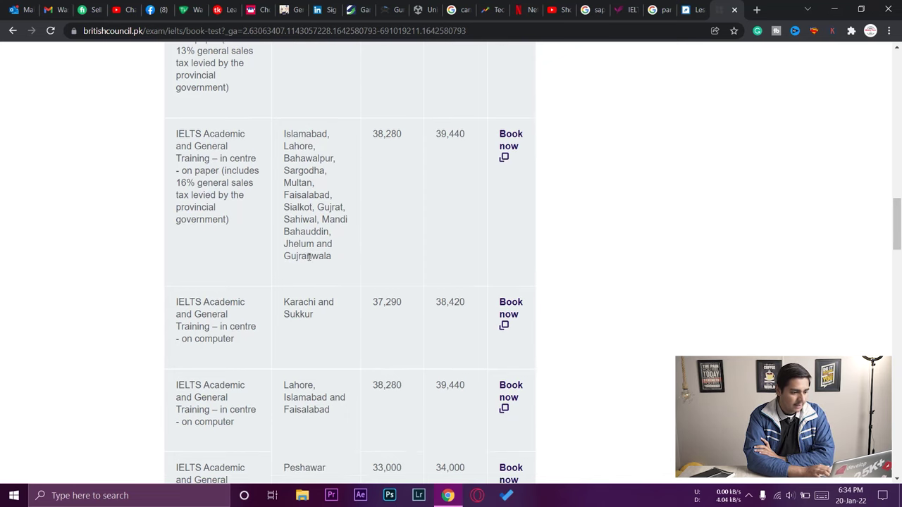
Start booking the in-centre, on-paper IELTS Academic and General Training test from the row that covers Islamabad.
{"action": "left_click_drag", "start_coordinate": [281, 138], "coordinate": [335, 133]}
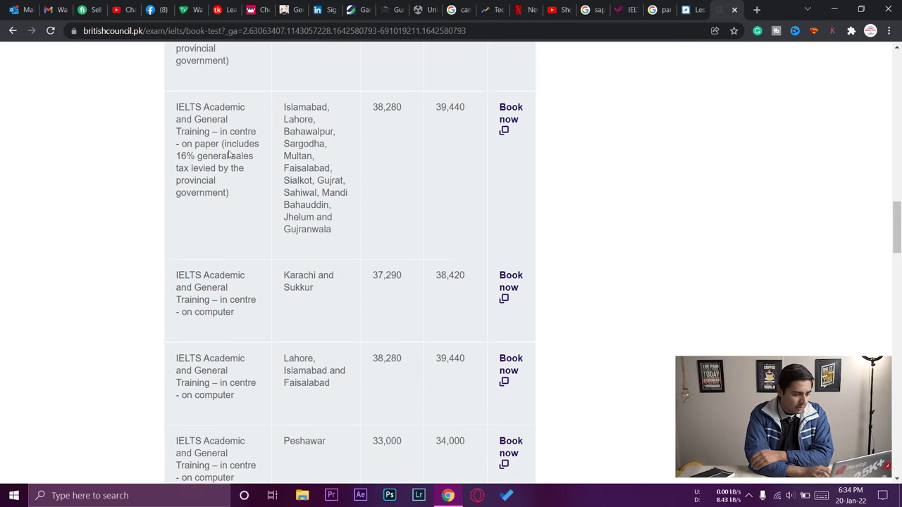
{"action": "scroll", "coordinate": [228, 154], "scroll_direction": "up", "scroll_amount": 1}
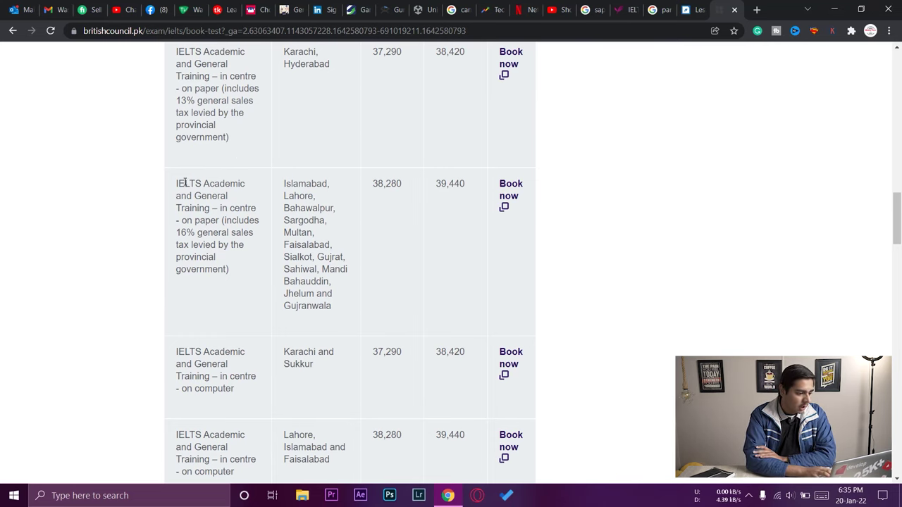
{"action": "left_click_drag", "start_coordinate": [179, 185], "coordinate": [238, 195]}
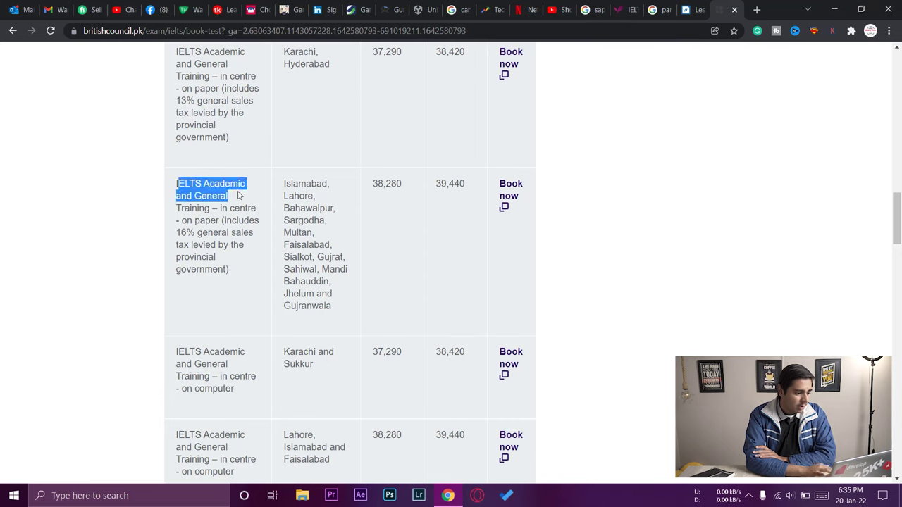
{"action": "left_click", "coordinate": [230, 209]}
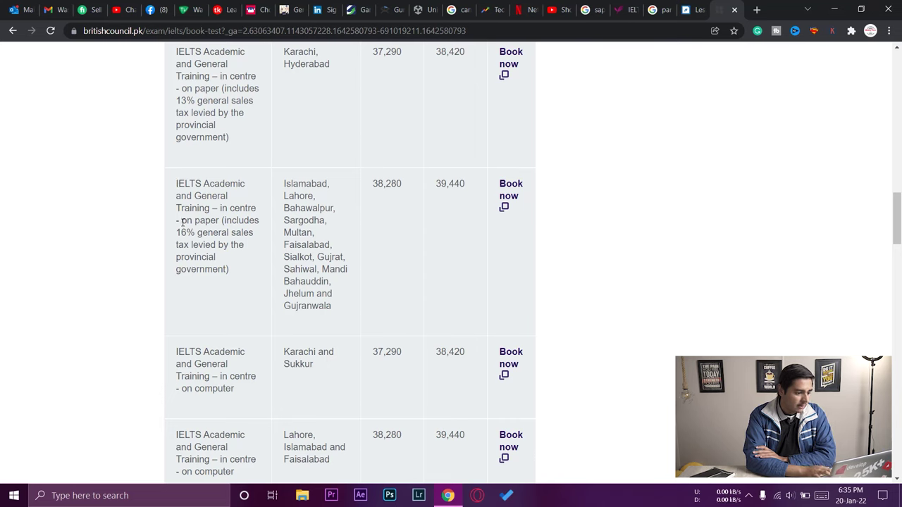
{"action": "left_click_drag", "start_coordinate": [182, 222], "coordinate": [221, 220]}
{"action": "left_click_drag", "start_coordinate": [284, 184], "coordinate": [335, 186]}
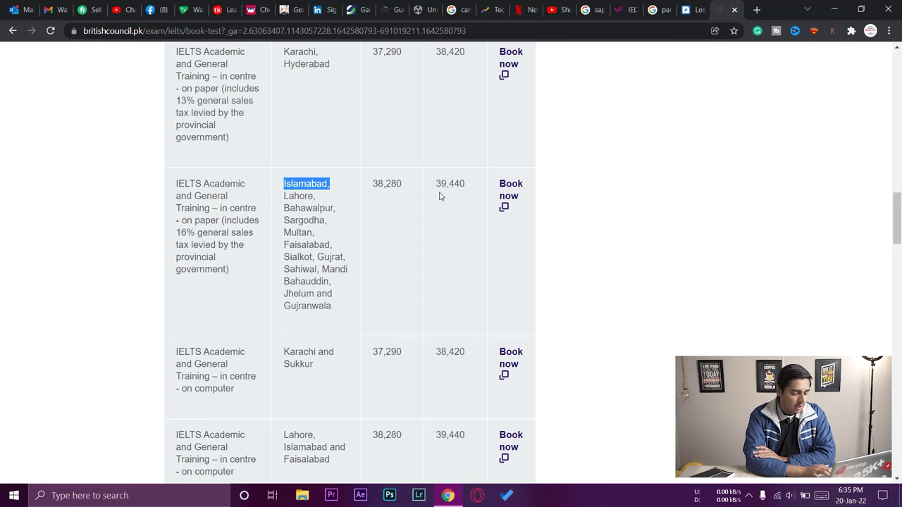
{"action": "left_click", "coordinate": [506, 195]}
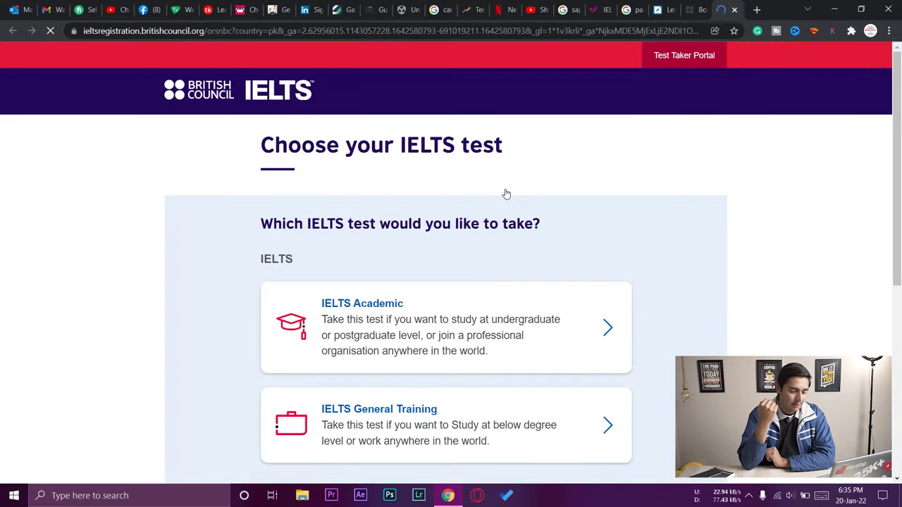
Choose IELTS Academic as the test to take, after comparing the General Training and UK Visas options.
{"action": "scroll", "coordinate": [503, 193], "scroll_direction": "down", "scroll_amount": 1}
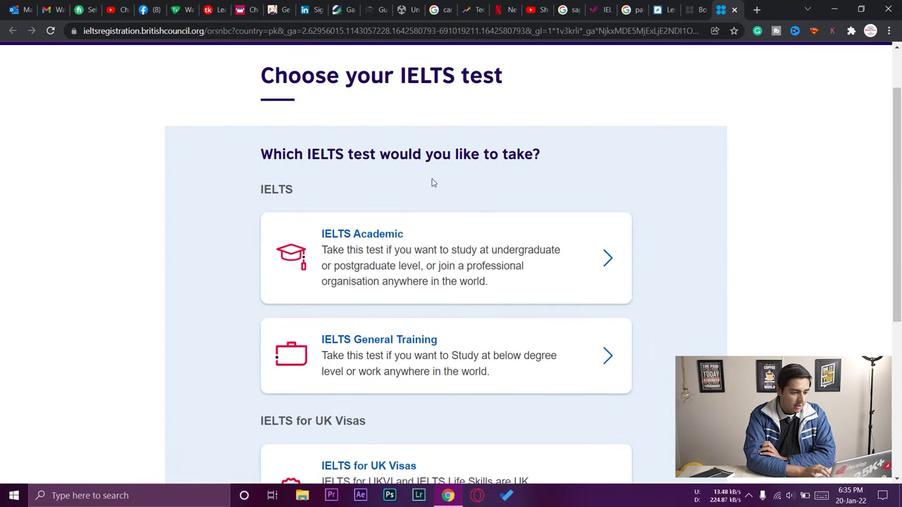
{"action": "scroll", "coordinate": [687, 240], "scroll_direction": "down", "scroll_amount": 1}
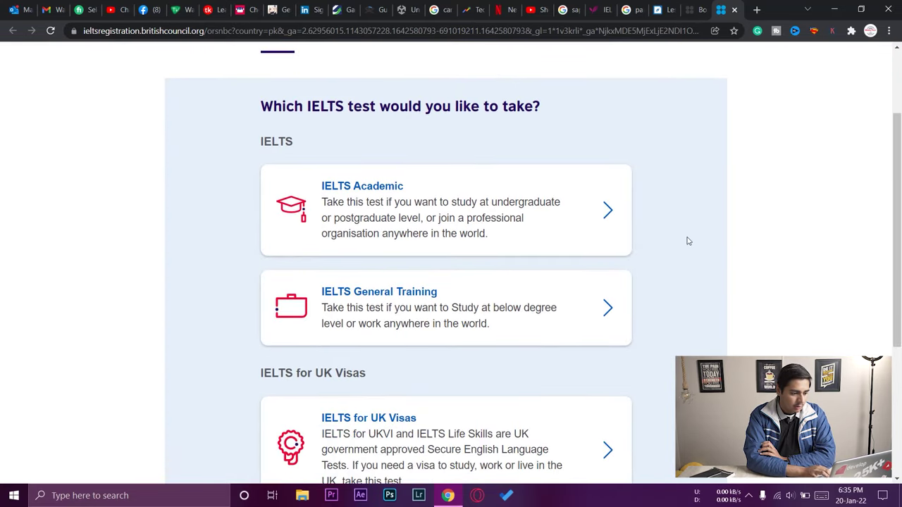
{"action": "scroll", "coordinate": [661, 252], "scroll_direction": "down", "scroll_amount": 2}
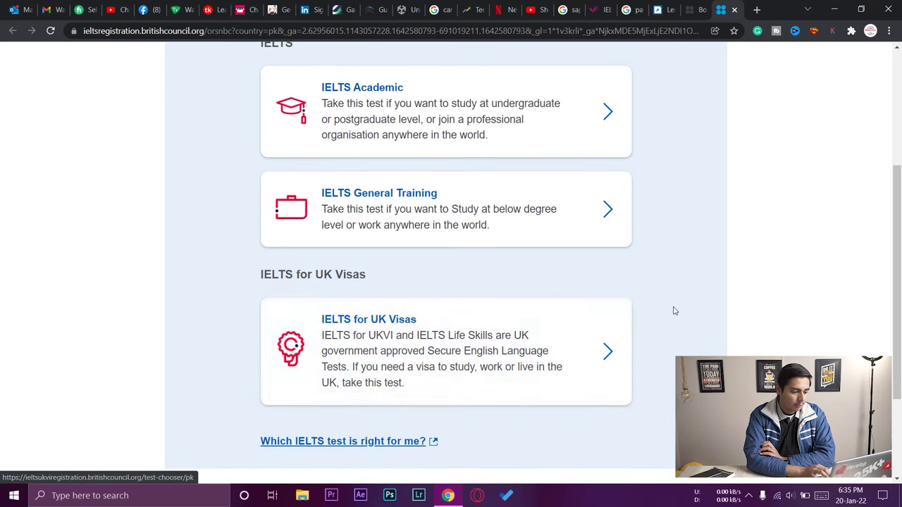
{"action": "scroll", "coordinate": [523, 324], "scroll_direction": "down", "scroll_amount": 1}
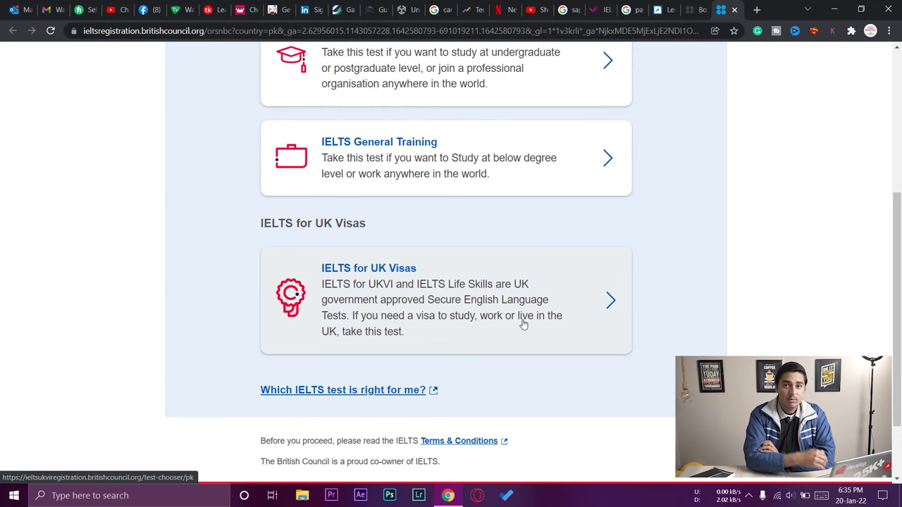
{"action": "scroll", "coordinate": [786, 252], "scroll_direction": "up", "scroll_amount": 1}
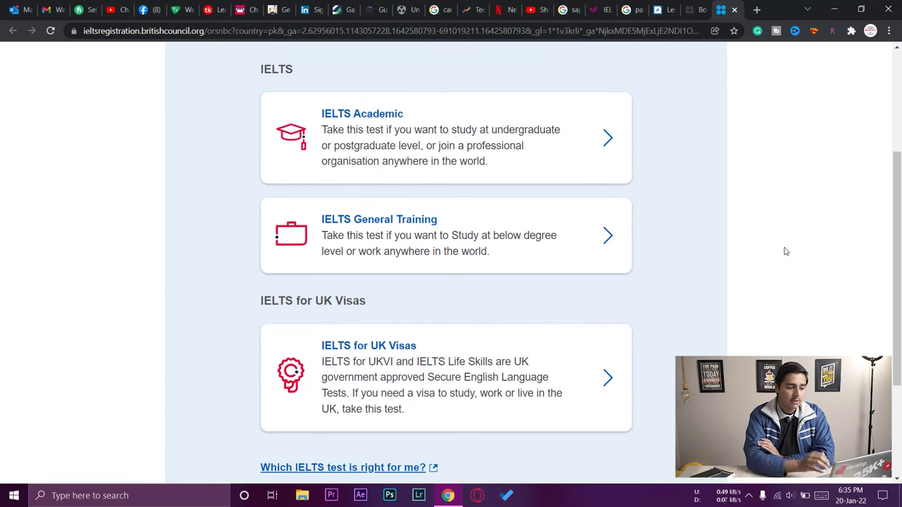
{"action": "scroll", "coordinate": [787, 252], "scroll_direction": "up", "scroll_amount": 1}
{"action": "left_click", "coordinate": [396, 160]}
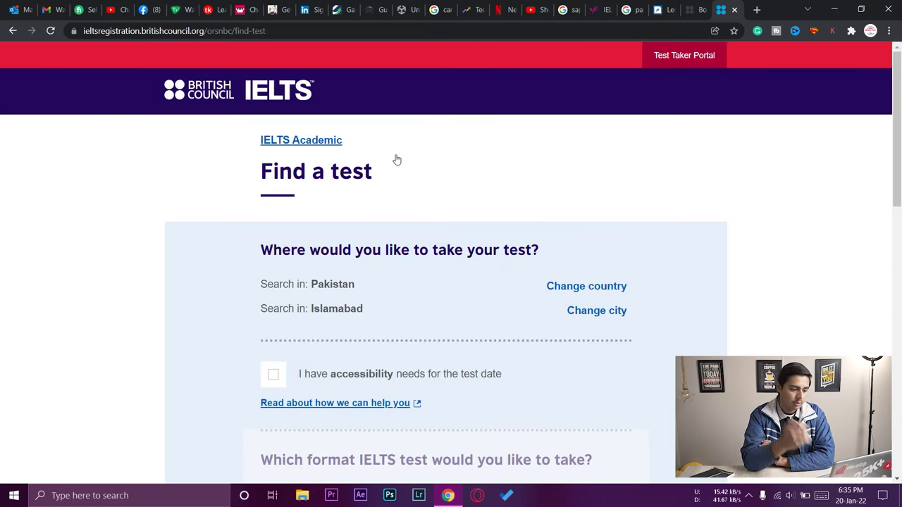
Examine the test search form's location, accessibility, test format and date options.
{"action": "scroll", "coordinate": [397, 160], "scroll_direction": "down", "scroll_amount": 2}
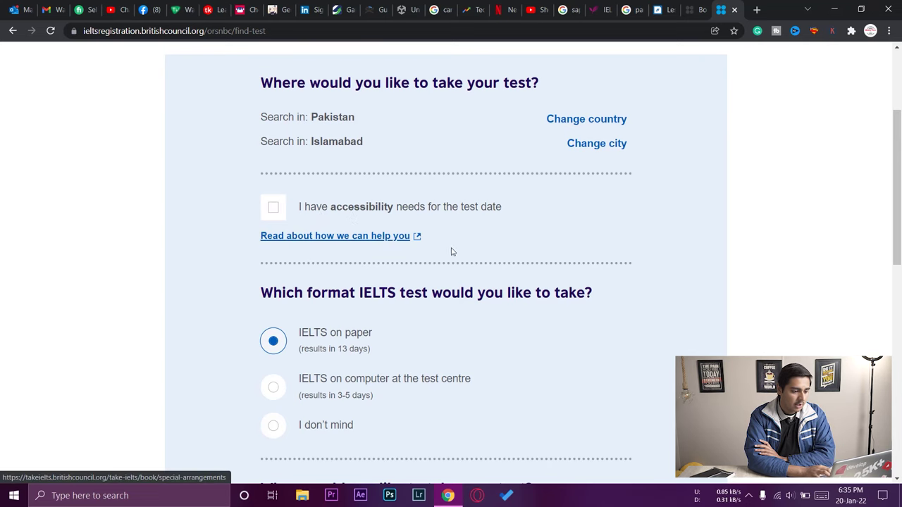
{"action": "scroll", "coordinate": [553, 244], "scroll_direction": "up", "scroll_amount": 1}
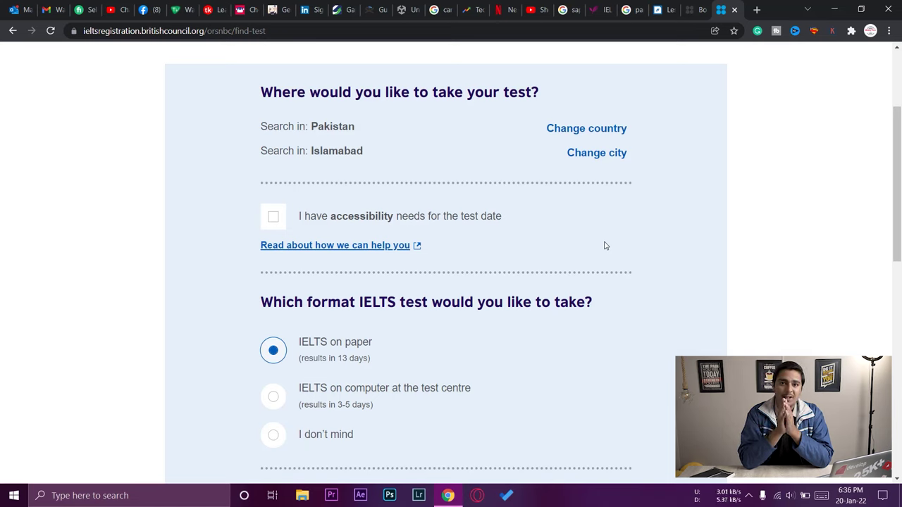
{"action": "scroll", "coordinate": [604, 246], "scroll_direction": "down", "scroll_amount": 1}
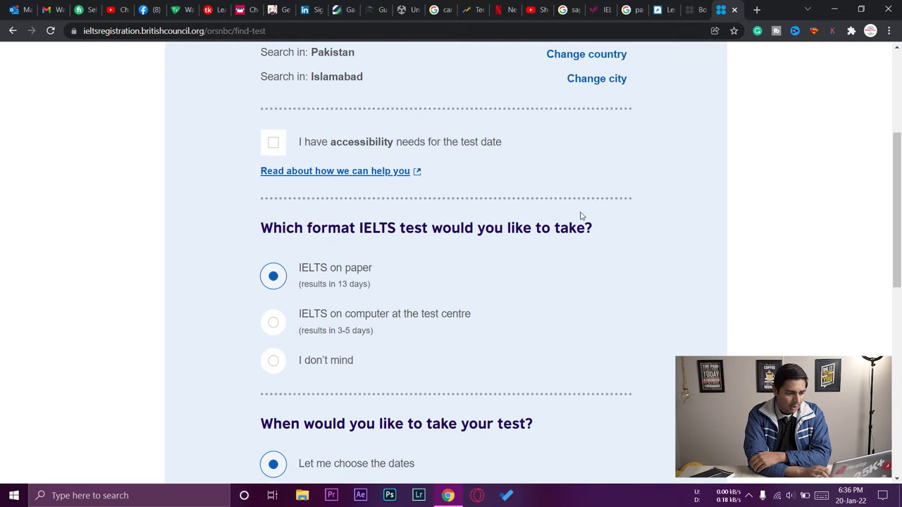
{"action": "scroll", "coordinate": [632, 150], "scroll_direction": "down", "scroll_amount": 1}
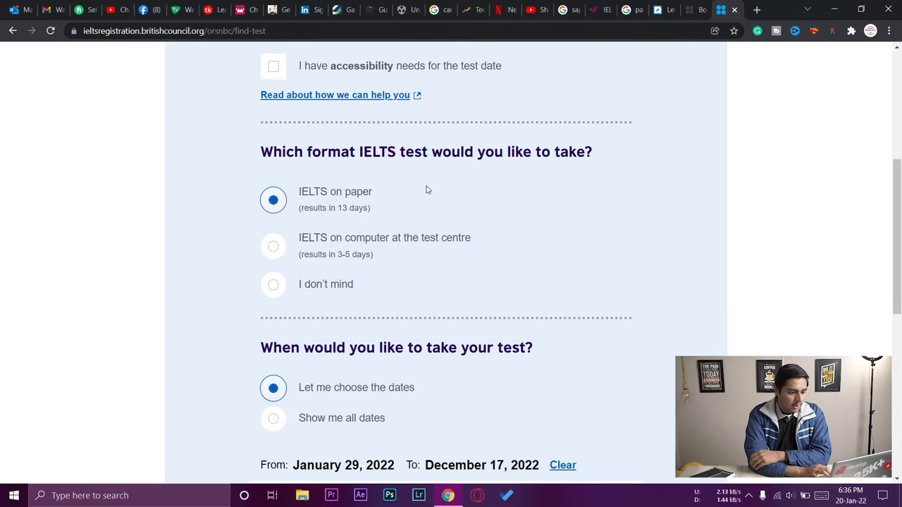
{"action": "scroll", "coordinate": [525, 179], "scroll_direction": "down", "scroll_amount": 1}
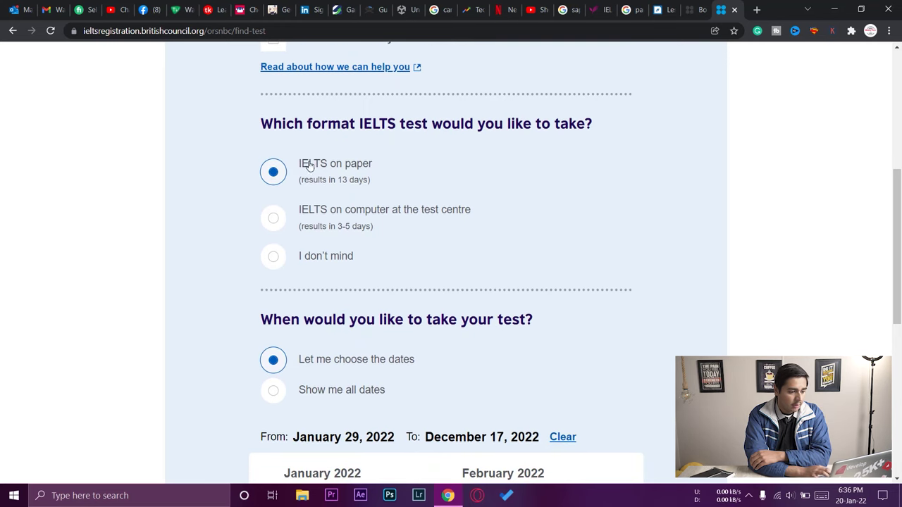
{"action": "scroll", "coordinate": [519, 191], "scroll_direction": "down", "scroll_amount": 1}
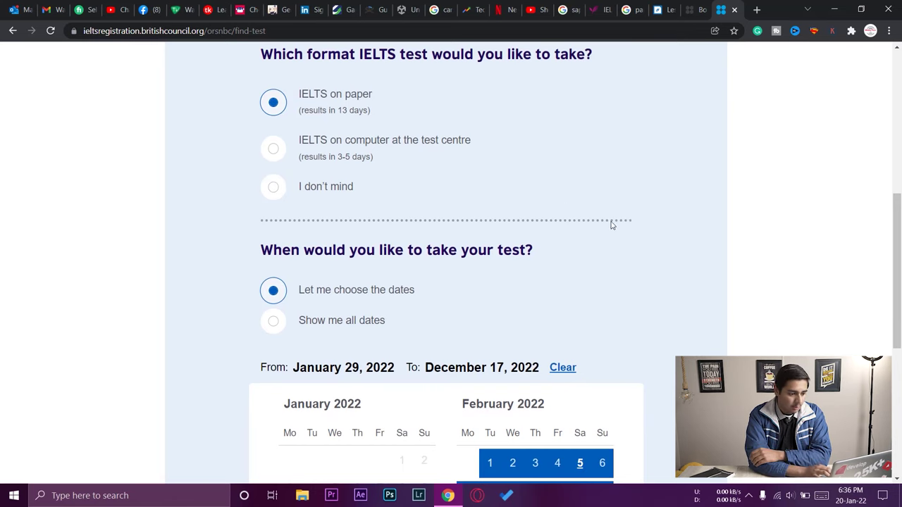
{"action": "scroll", "coordinate": [613, 224], "scroll_direction": "down", "scroll_amount": 1}
{"action": "scroll", "coordinate": [515, 233], "scroll_direction": "down", "scroll_amount": 1}
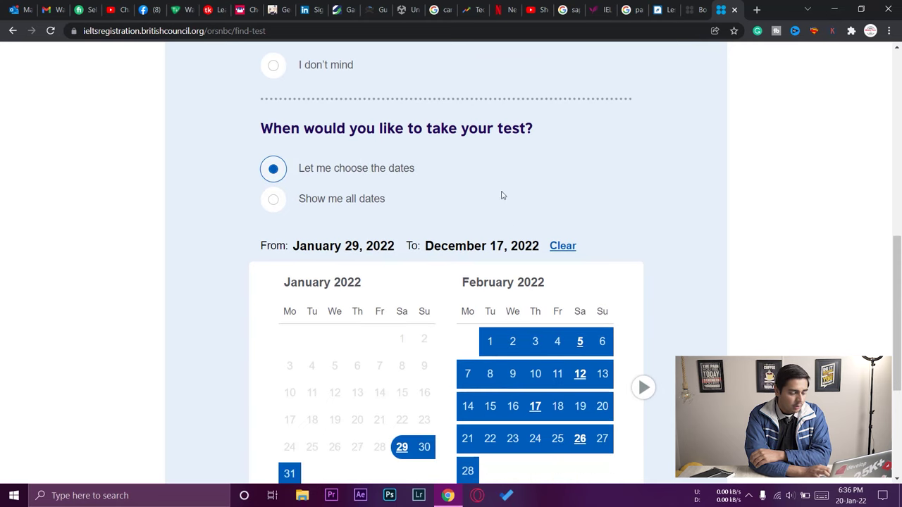
{"action": "scroll", "coordinate": [457, 304], "scroll_direction": "down", "scroll_amount": 1}
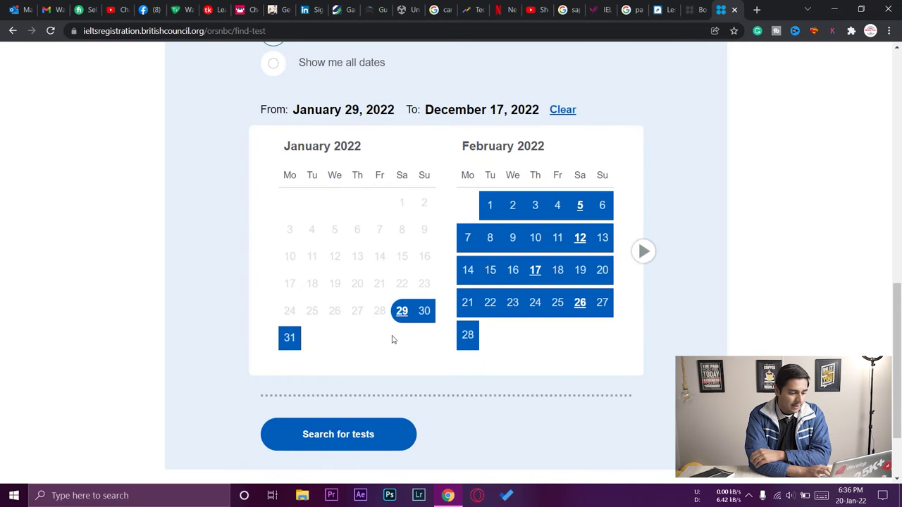
Select January 29, 2022 in the test date calendar.
{"action": "scroll", "coordinate": [439, 269], "scroll_direction": "up", "scroll_amount": 1}
{"action": "scroll", "coordinate": [384, 268], "scroll_direction": "up", "scroll_amount": 1}
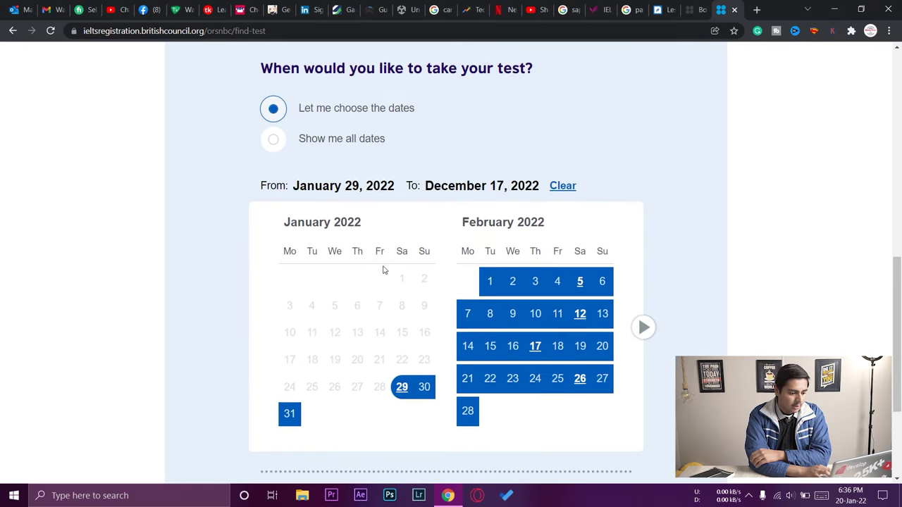
{"action": "left_click", "coordinate": [402, 388]}
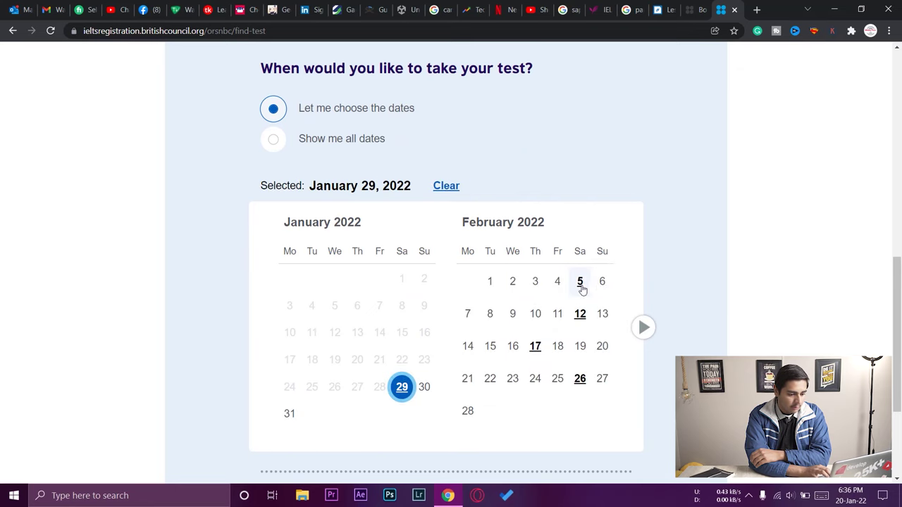
Search for available IELTS Academic tests on the selected date, January 29, 2022.
{"action": "scroll", "coordinate": [578, 373], "scroll_direction": "down", "scroll_amount": 2}
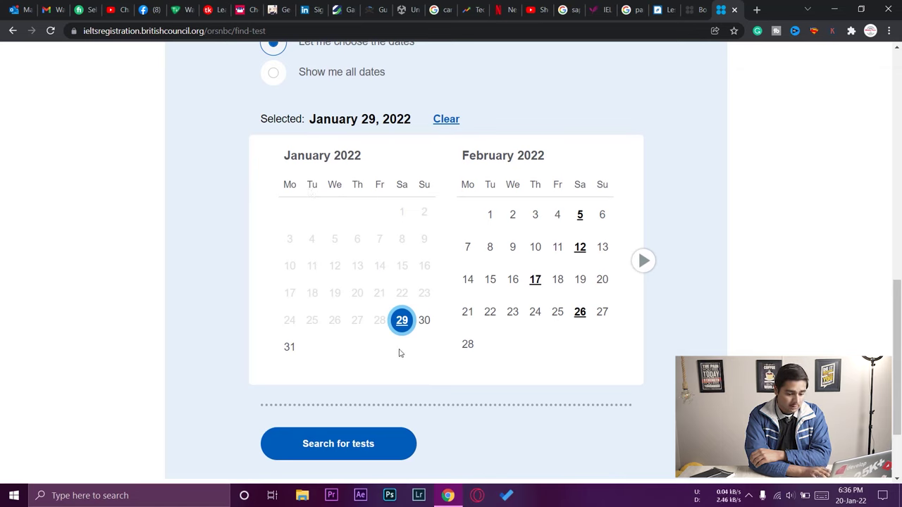
{"action": "scroll", "coordinate": [399, 353], "scroll_direction": "up", "scroll_amount": 1}
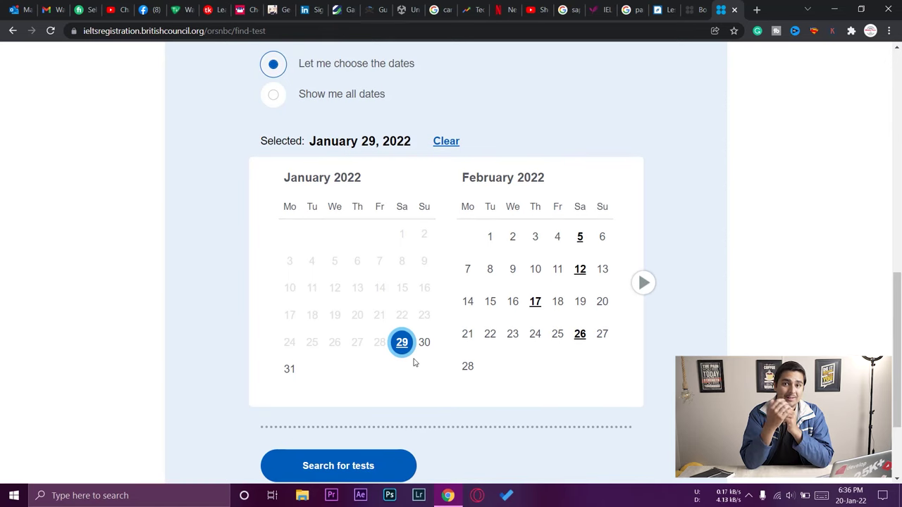
{"action": "scroll", "coordinate": [414, 363], "scroll_direction": "down", "scroll_amount": 1}
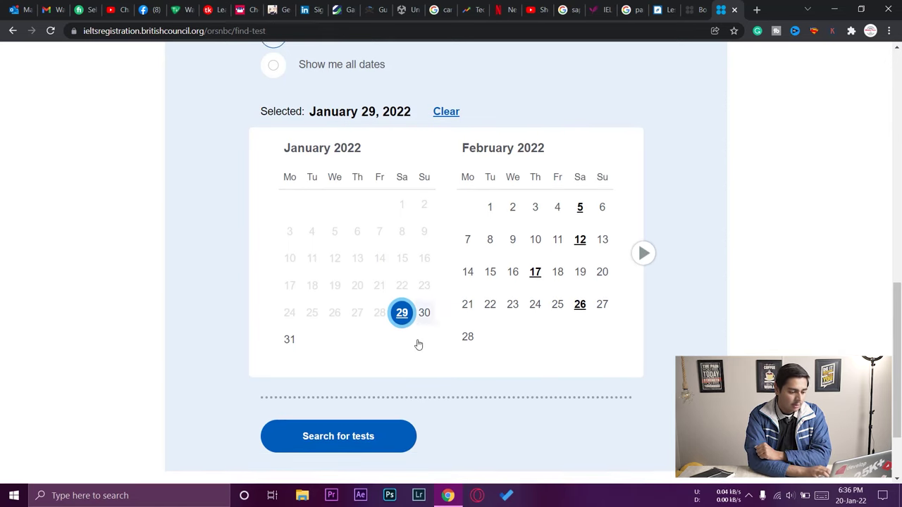
{"action": "scroll", "coordinate": [417, 344], "scroll_direction": "down", "scroll_amount": 2}
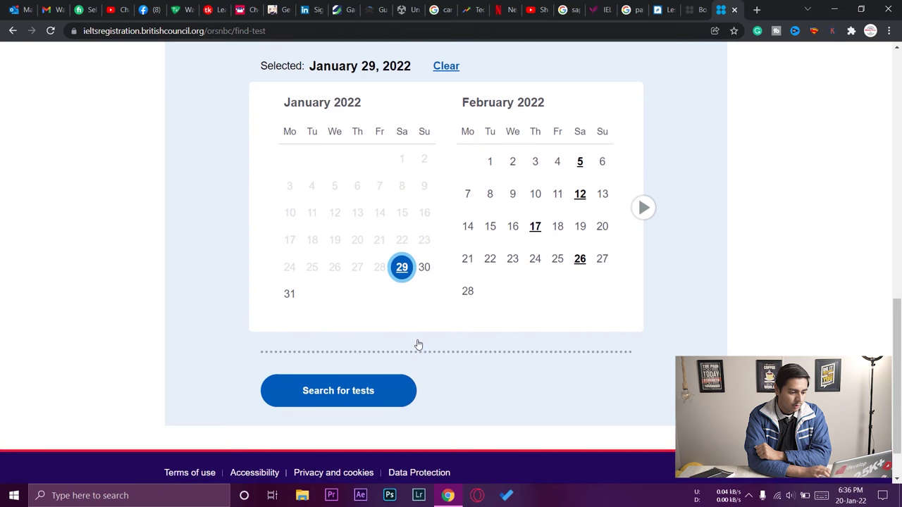
{"action": "left_click", "coordinate": [358, 392]}
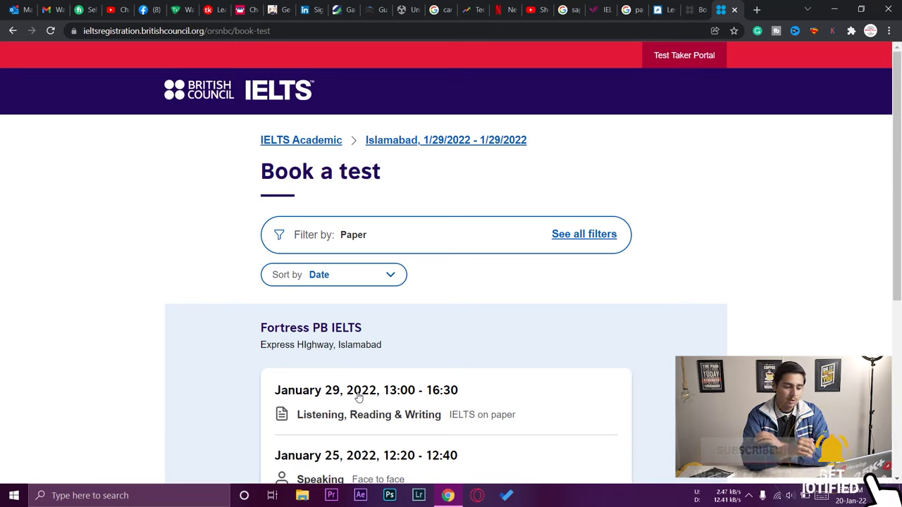
Examine the Fortress PB IELTS listing's venue, written test schedule and face-to-face speaking slot.
{"action": "scroll", "coordinate": [555, 360], "scroll_direction": "down", "scroll_amount": 2}
{"action": "scroll", "coordinate": [489, 247], "scroll_direction": "down", "scroll_amount": 2}
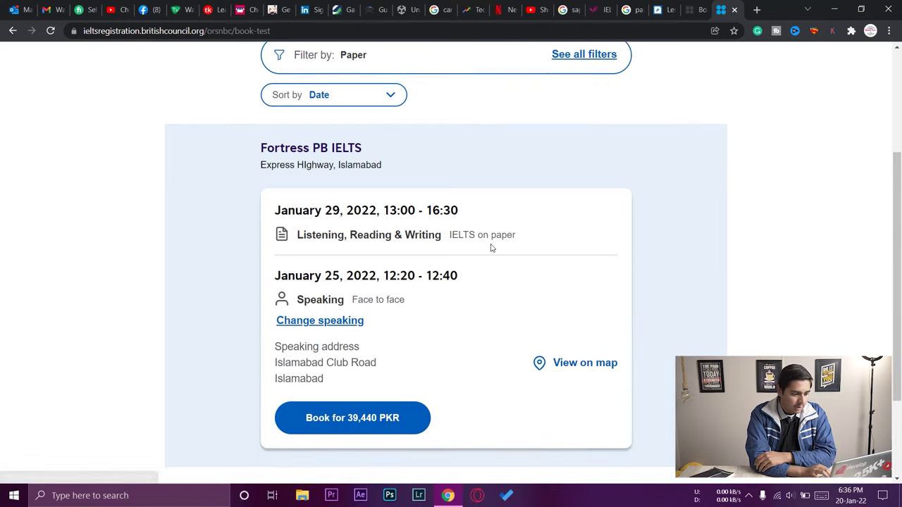
{"action": "left_click_drag", "start_coordinate": [260, 100], "coordinate": [388, 119]}
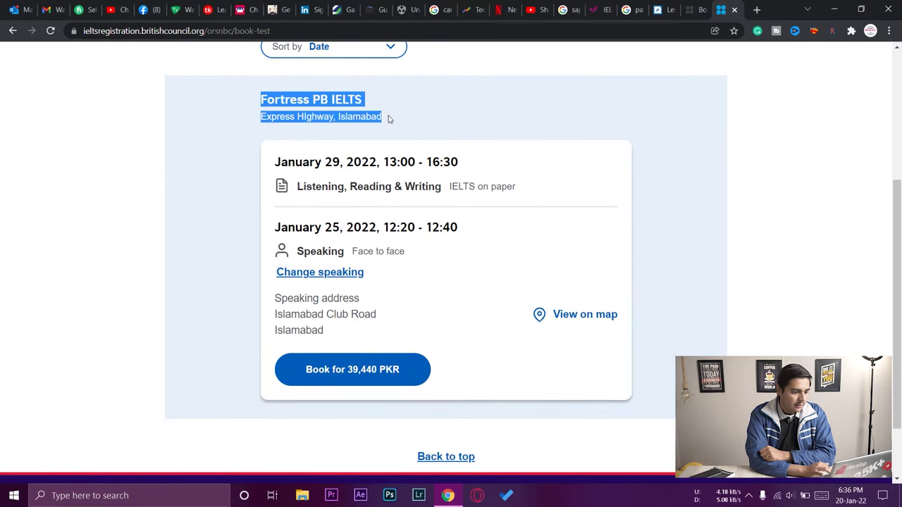
{"action": "left_click", "coordinate": [387, 117]}
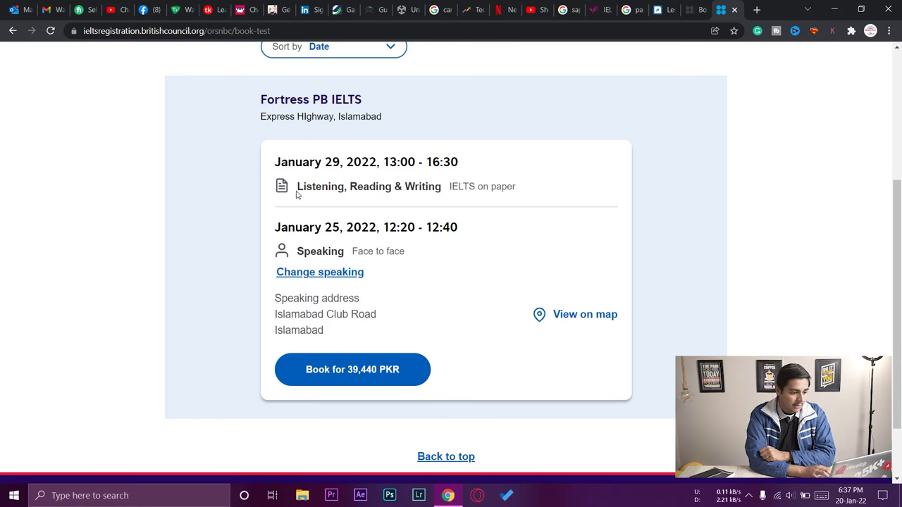
{"action": "scroll", "coordinate": [385, 203], "scroll_direction": "down", "scroll_amount": 1}
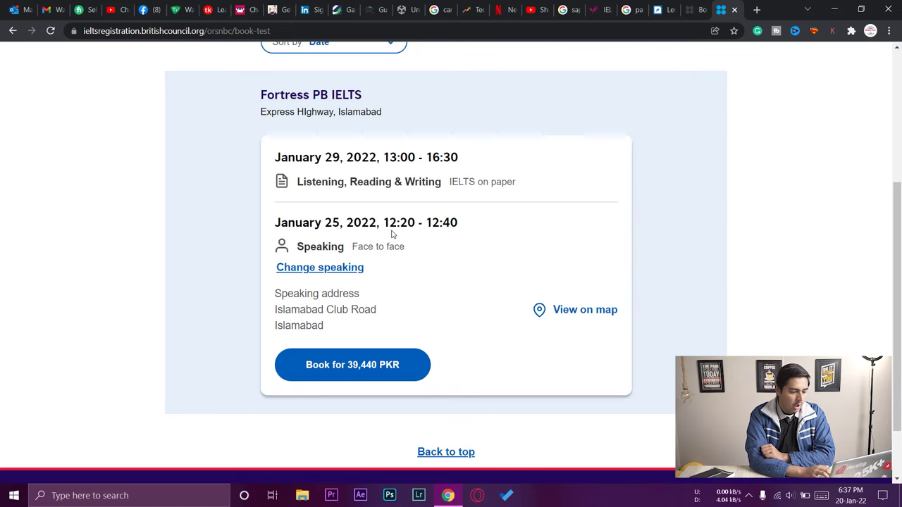
{"action": "scroll", "coordinate": [458, 233], "scroll_direction": "down", "scroll_amount": 1}
{"action": "scroll", "coordinate": [459, 234], "scroll_direction": "up", "scroll_amount": 1}
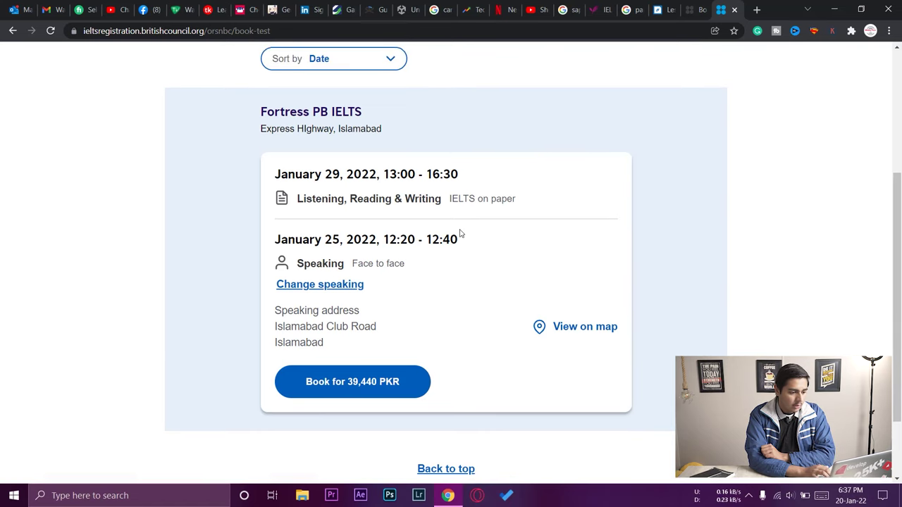
{"action": "left_click_drag", "start_coordinate": [280, 238], "coordinate": [467, 237]}
{"action": "scroll", "coordinate": [757, 242], "scroll_direction": "down", "scroll_amount": 1}
{"action": "scroll", "coordinate": [756, 241], "scroll_direction": "up", "scroll_amount": 1}
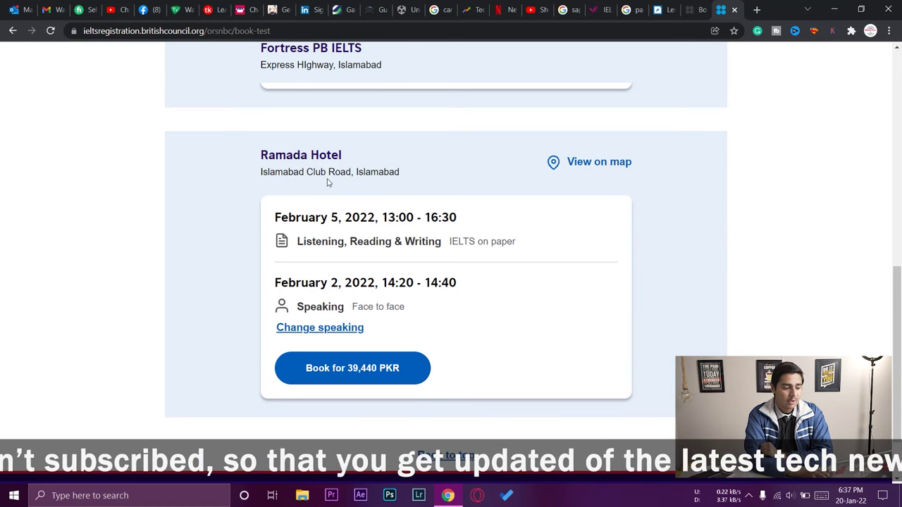
Compare the Fortress PB IELTS listing with the Ramada Hotel listing's venue, written test date and speaking date.
{"action": "scroll", "coordinate": [327, 182], "scroll_direction": "up", "scroll_amount": 4}
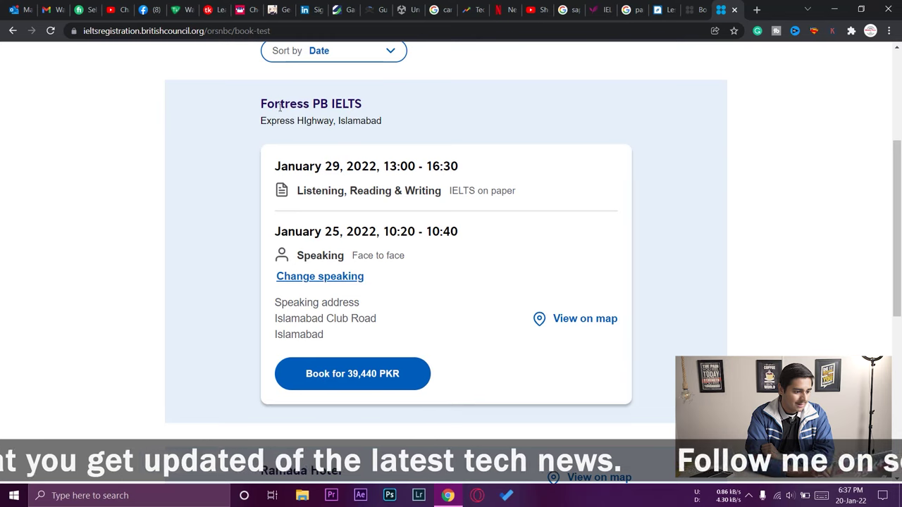
{"action": "scroll", "coordinate": [491, 180], "scroll_direction": "down", "scroll_amount": 5}
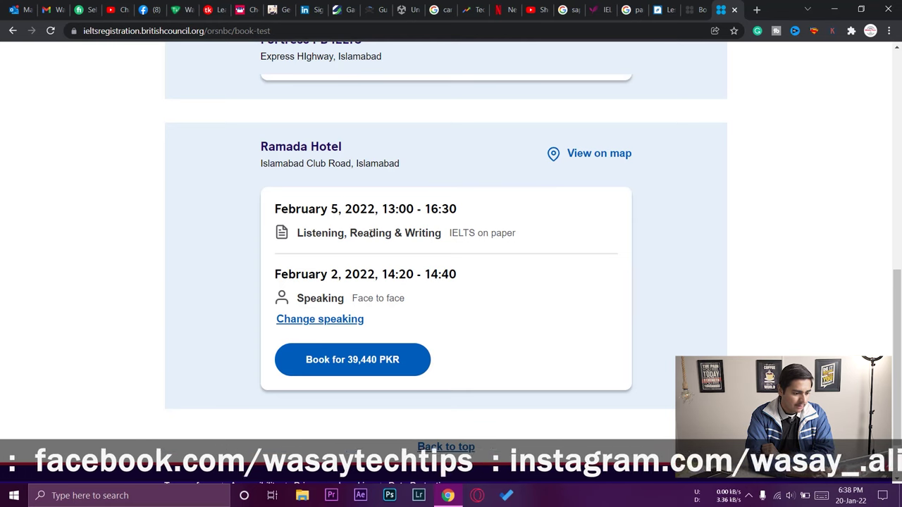
{"action": "left_click_drag", "start_coordinate": [276, 209], "coordinate": [353, 208]}
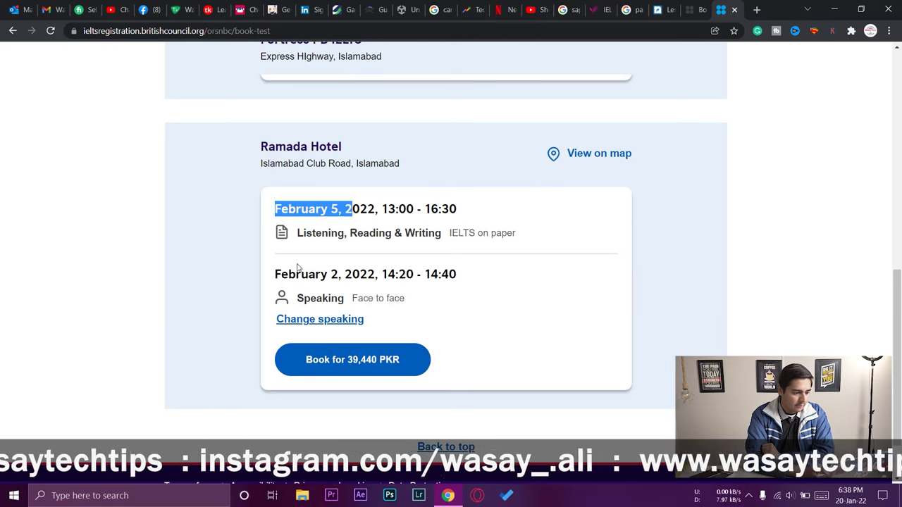
{"action": "left_click_drag", "start_coordinate": [275, 275], "coordinate": [347, 285]}
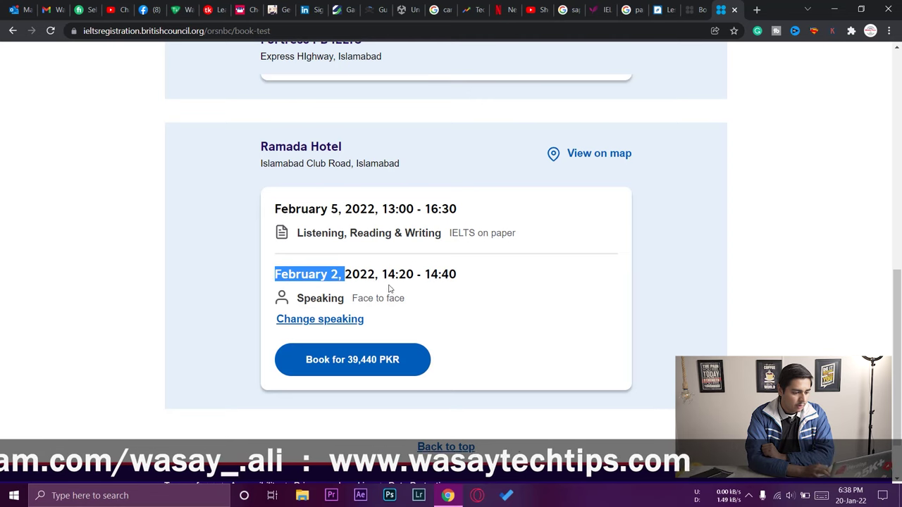
{"action": "scroll", "coordinate": [512, 308], "scroll_direction": "down", "scroll_amount": 1}
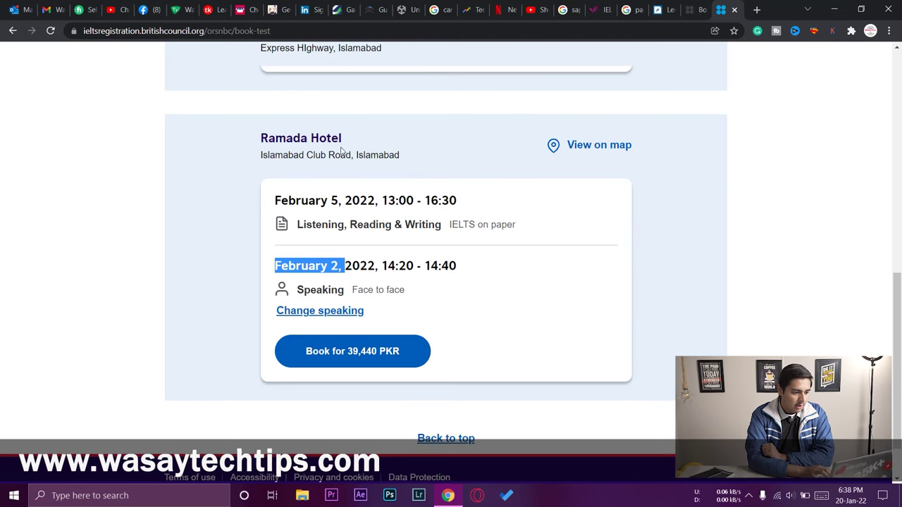
{"action": "left_click", "coordinate": [654, 322]}
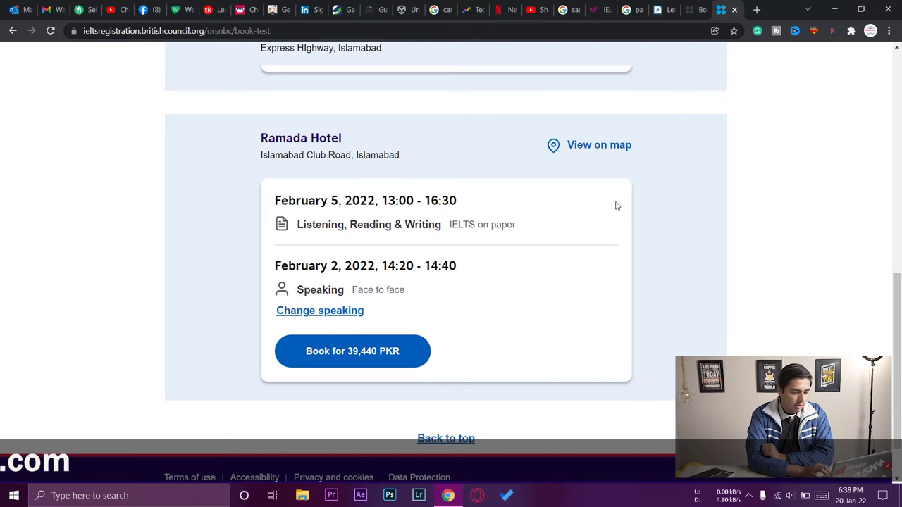
View the Ramada Hotel test venue on the map and close the map.
{"action": "left_click", "coordinate": [602, 145]}
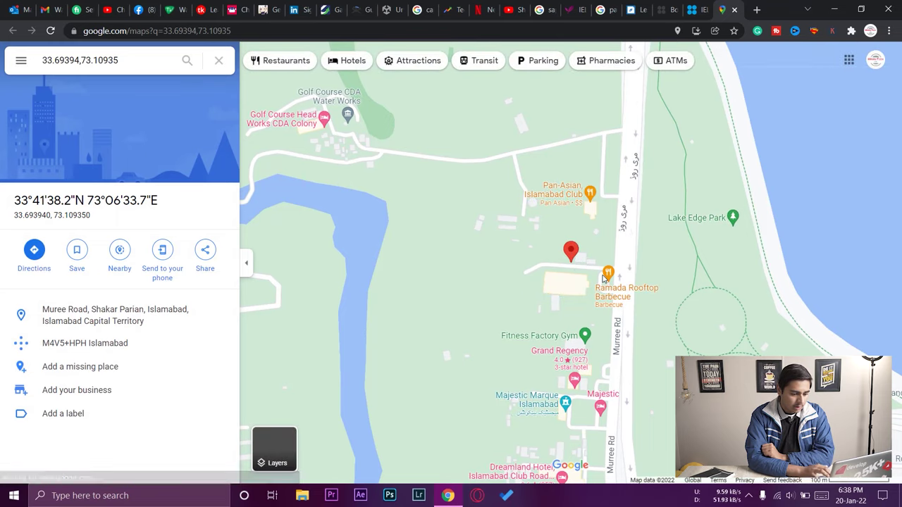
{"action": "scroll", "coordinate": [602, 278], "scroll_direction": "down", "scroll_amount": 3}
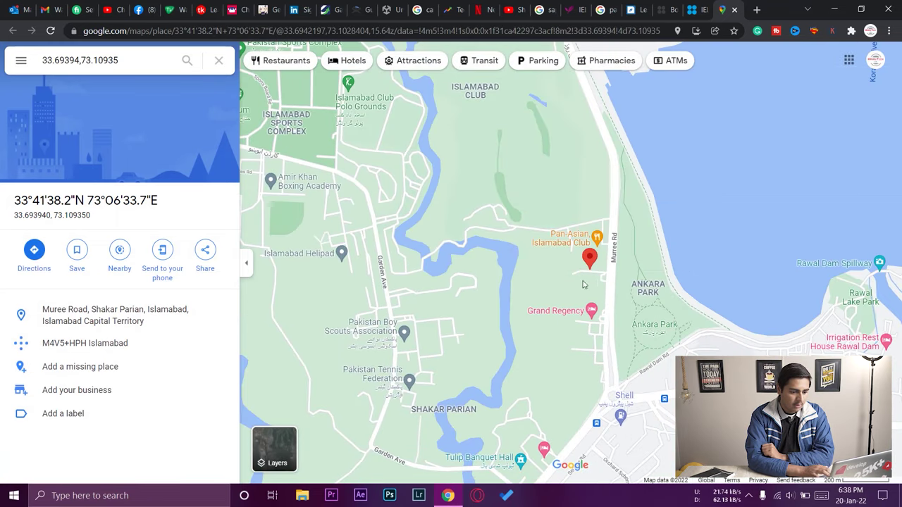
{"action": "left_click", "coordinate": [735, 10]}
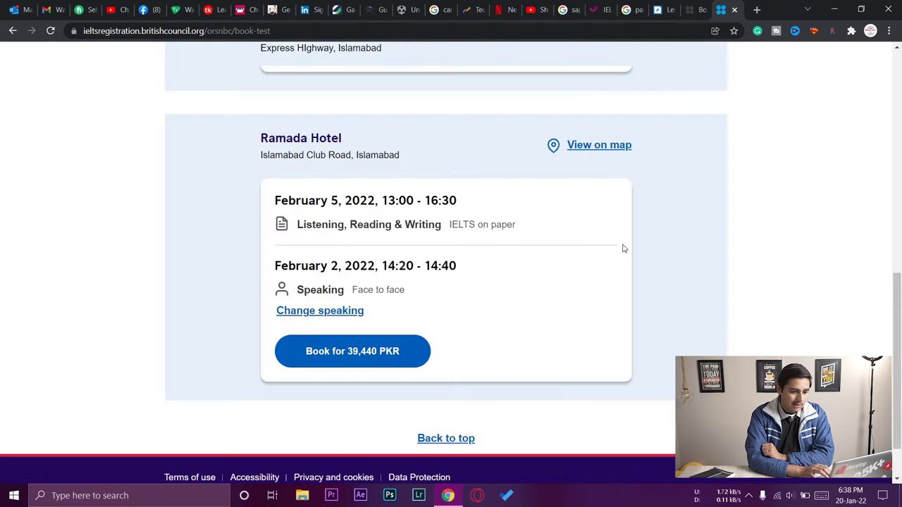
Review the Ramada Hotel written test time and its alternative speaking slots, and return to the test listings.
{"action": "scroll", "coordinate": [576, 391], "scroll_direction": "up", "scroll_amount": 1}
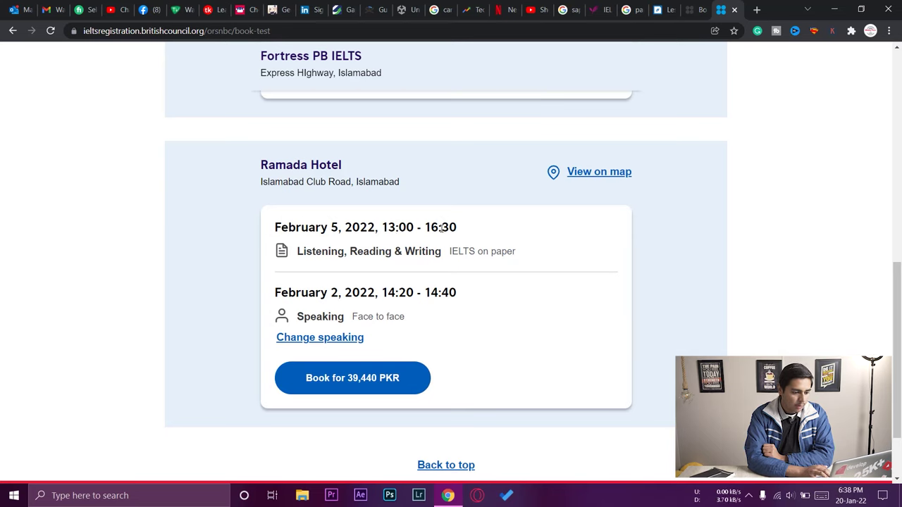
{"action": "left_click_drag", "start_coordinate": [386, 228], "coordinate": [482, 230]}
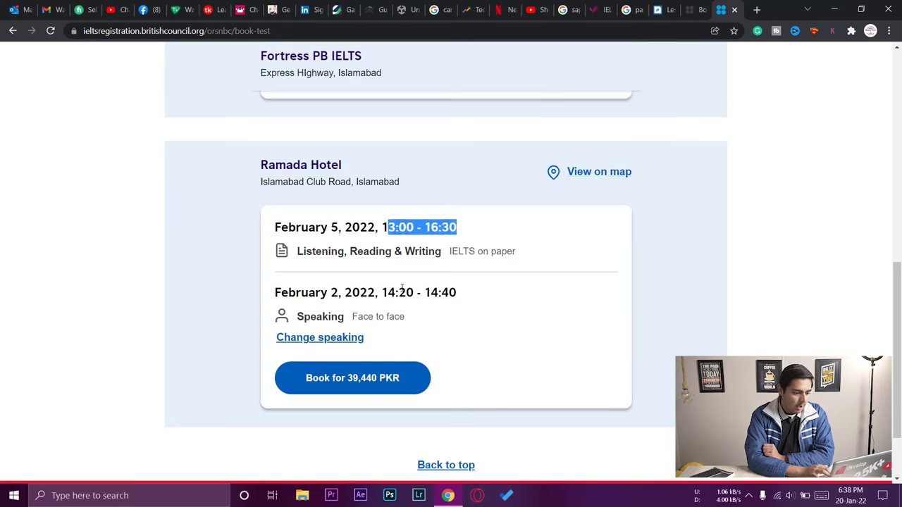
{"action": "left_click", "coordinate": [401, 287]}
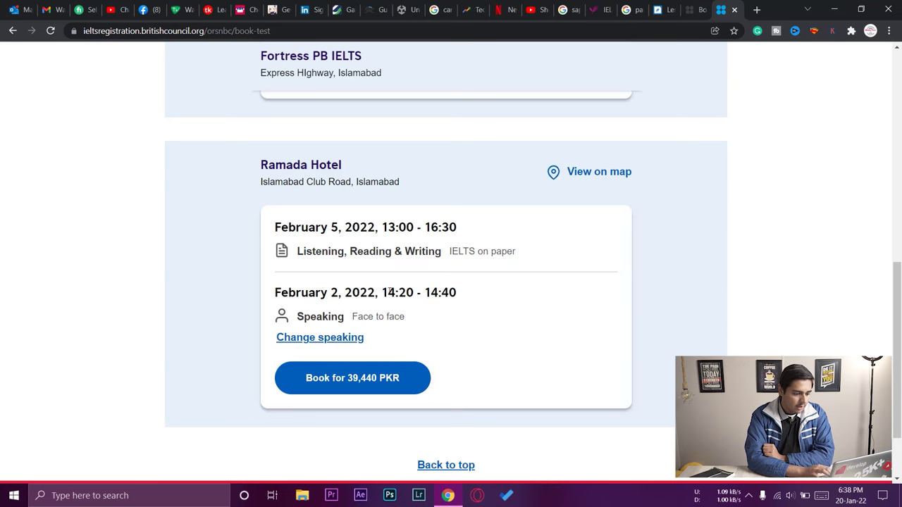
{"action": "left_click", "coordinate": [331, 340]}
{"action": "scroll", "coordinate": [485, 302], "scroll_direction": "down", "scroll_amount": 10}
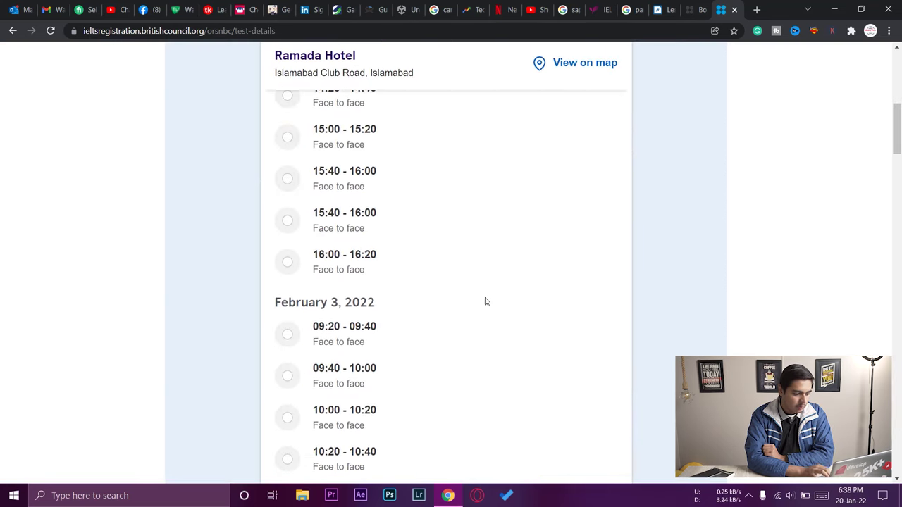
{"action": "scroll", "coordinate": [386, 344], "scroll_direction": "up", "scroll_amount": 2}
{"action": "scroll", "coordinate": [385, 343], "scroll_direction": "down", "scroll_amount": 5}
{"action": "scroll", "coordinate": [386, 344], "scroll_direction": "up", "scroll_amount": 9}
{"action": "scroll", "coordinate": [386, 344], "scroll_direction": "down", "scroll_amount": 3}
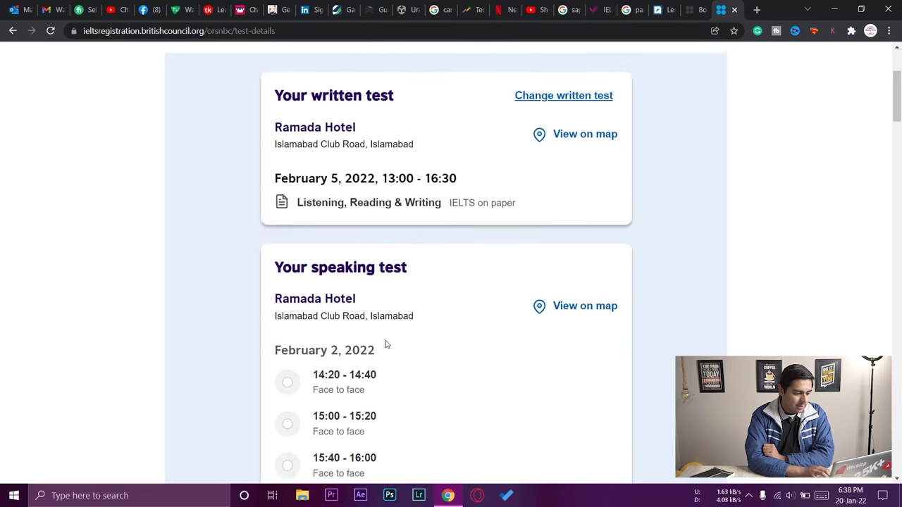
{"action": "left_click", "coordinate": [17, 32]}
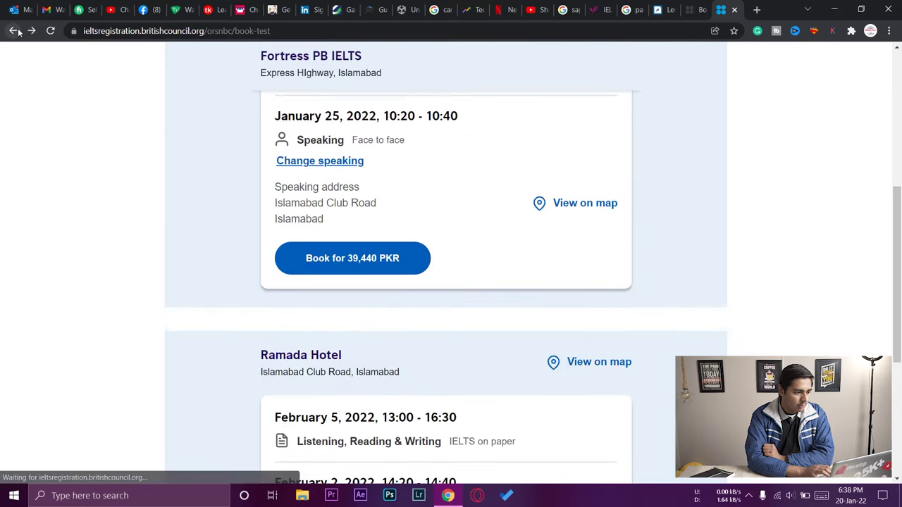
Book the Ramada Hotel test on February 5, 2022, keeping the February 2, 14:20 - 14:40 speaking slot.
{"action": "scroll", "coordinate": [388, 284], "scroll_direction": "down", "scroll_amount": 5}
{"action": "scroll", "coordinate": [387, 285], "scroll_direction": "down", "scroll_amount": 1}
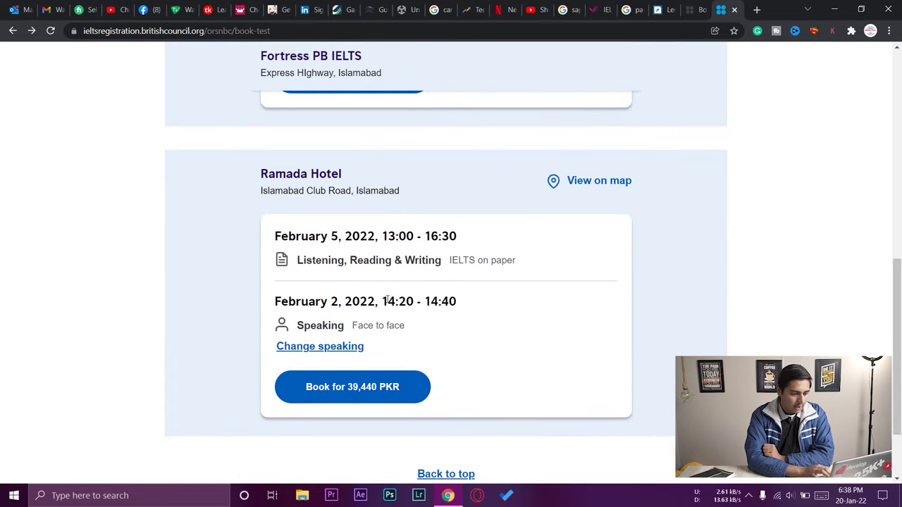
{"action": "left_click_drag", "start_coordinate": [387, 301], "coordinate": [441, 302]}
{"action": "left_click", "coordinate": [512, 325]}
{"action": "scroll", "coordinate": [512, 325], "scroll_direction": "down", "scroll_amount": 1}
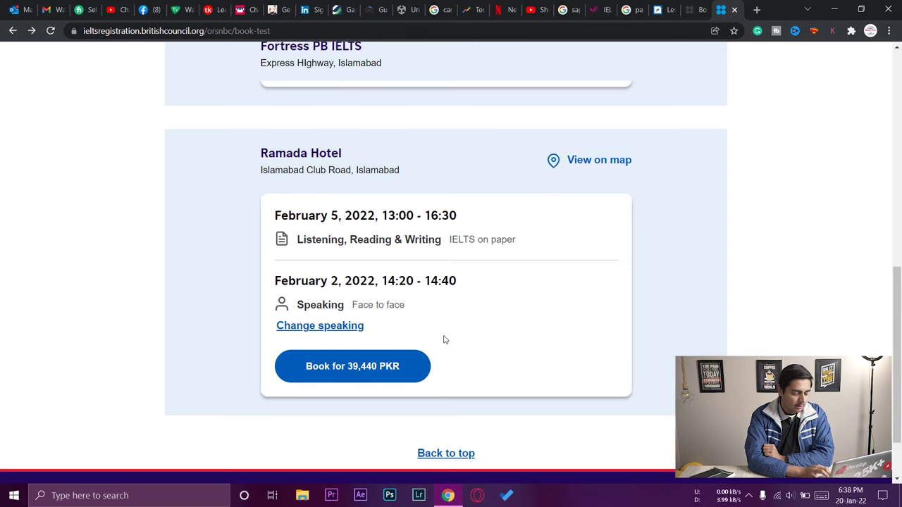
{"action": "left_click", "coordinate": [366, 376]}
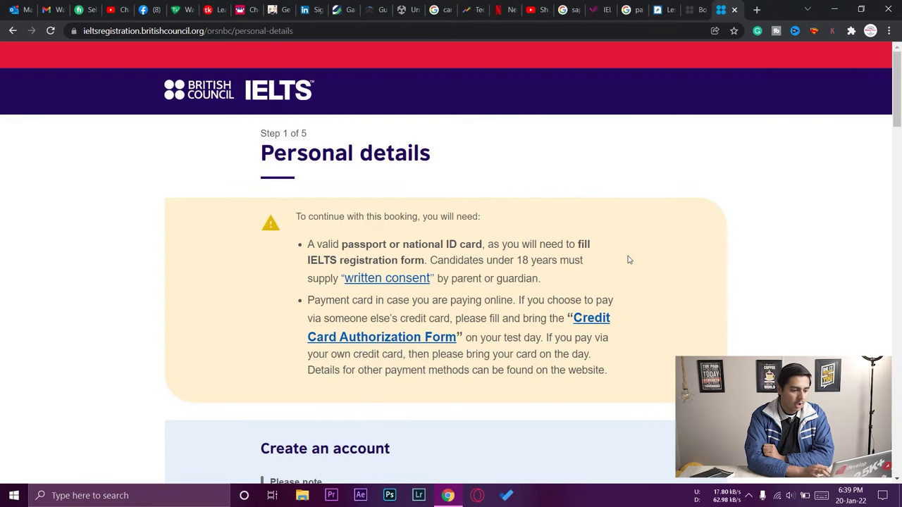
Read the booking requirements on identification and payment, and look over the account creation fields.
{"action": "scroll", "coordinate": [626, 260], "scroll_direction": "down", "scroll_amount": 1}
{"action": "scroll", "coordinate": [629, 260], "scroll_direction": "up", "scroll_amount": 1}
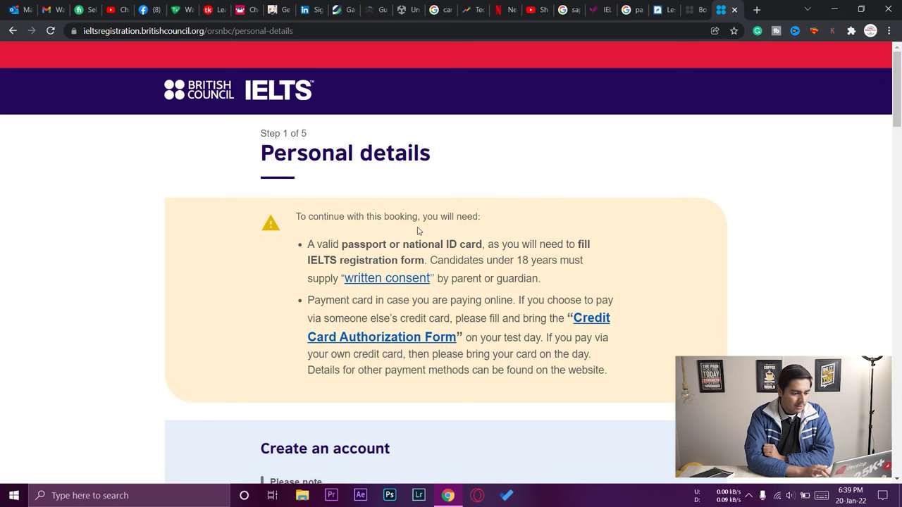
{"action": "scroll", "coordinate": [334, 245], "scroll_direction": "down", "scroll_amount": 1}
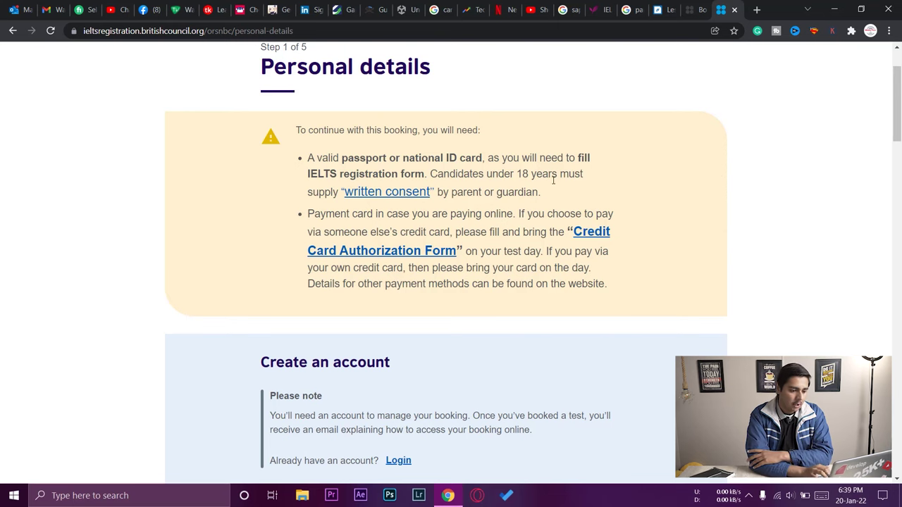
{"action": "scroll", "coordinate": [548, 185], "scroll_direction": "down", "scroll_amount": 1}
{"action": "right_click", "coordinate": [541, 152]}
{"action": "left_click", "coordinate": [477, 179]}
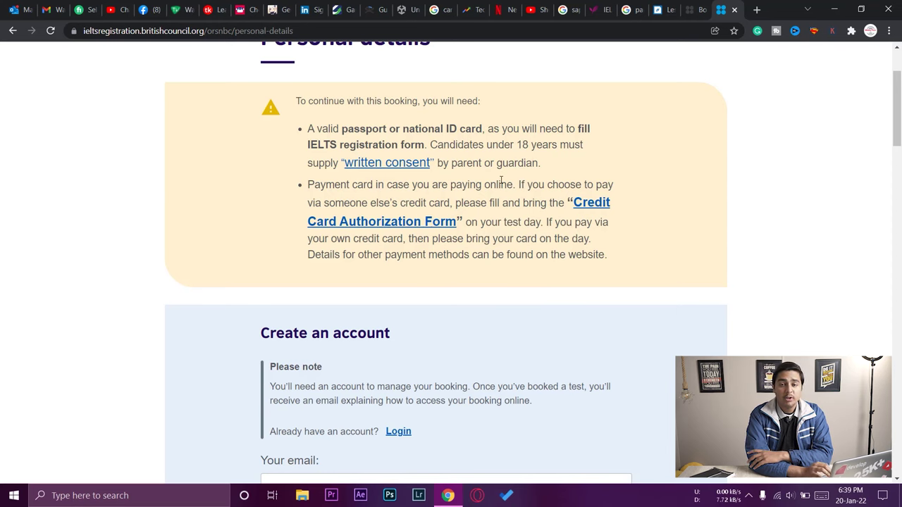
{"action": "scroll", "coordinate": [501, 179], "scroll_direction": "down", "scroll_amount": 1}
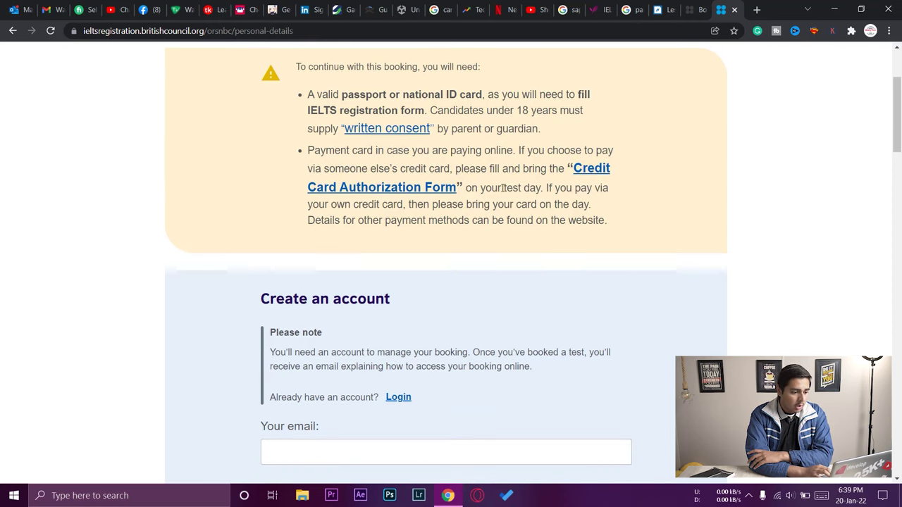
{"action": "scroll", "coordinate": [501, 179], "scroll_direction": "down", "scroll_amount": 1}
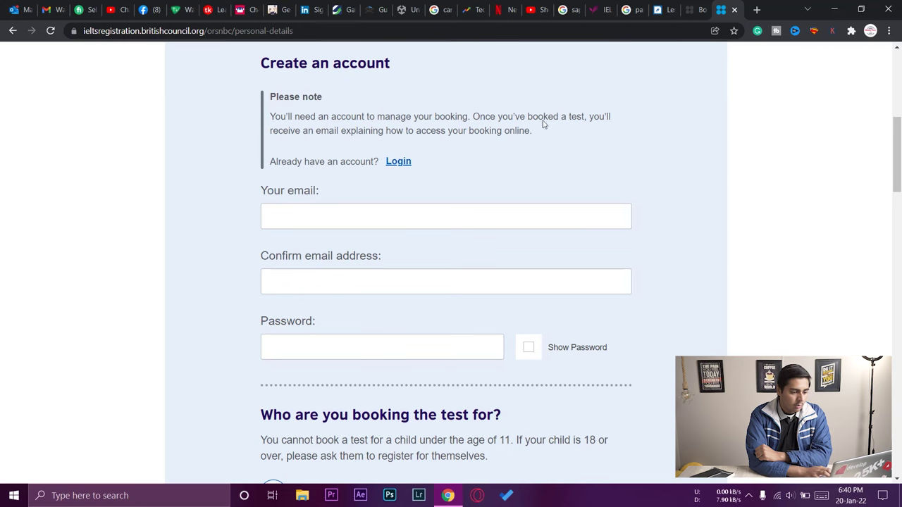
{"action": "scroll", "coordinate": [648, 143], "scroll_direction": "down", "scroll_amount": 1}
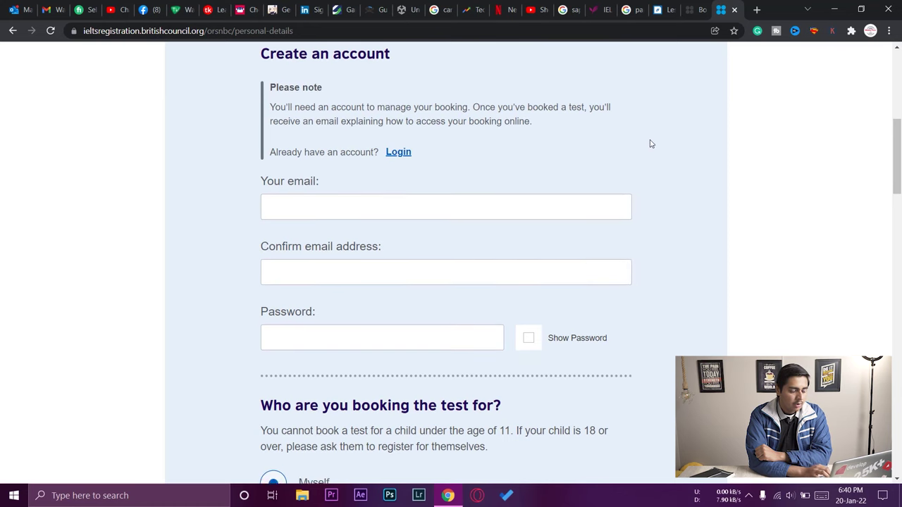
Look over the personal details form, from the account and test-taker fields through name, date of birth and sex to the contact details.
{"action": "scroll", "coordinate": [742, 177], "scroll_direction": "up", "scroll_amount": 1}
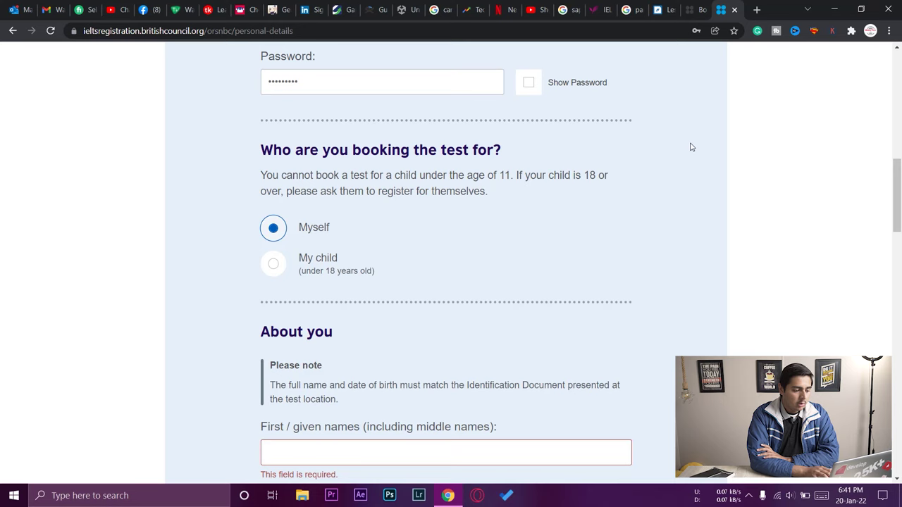
{"action": "scroll", "coordinate": [691, 147], "scroll_direction": "down", "scroll_amount": 1}
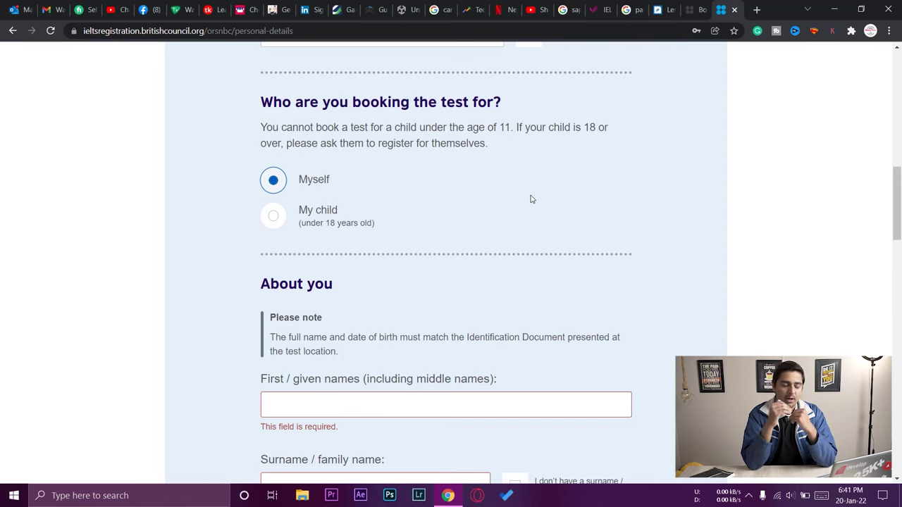
{"action": "scroll", "coordinate": [529, 197], "scroll_direction": "down", "scroll_amount": 1}
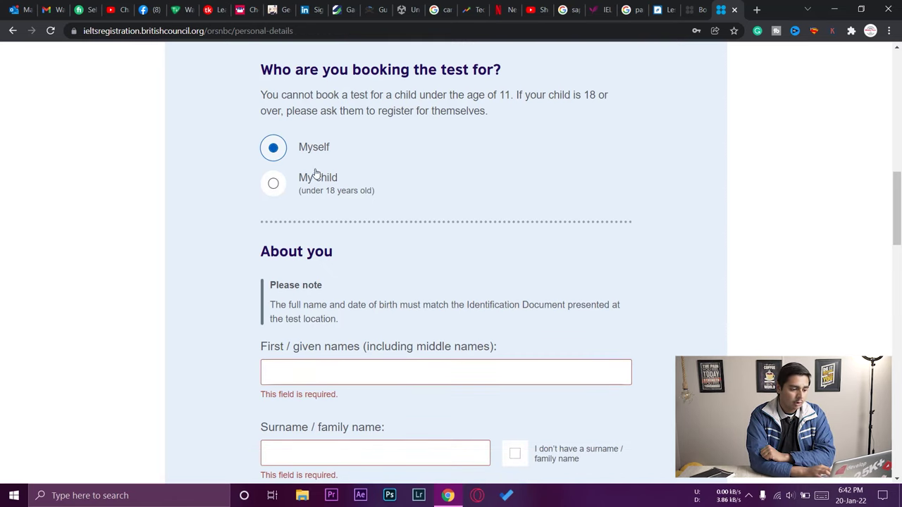
{"action": "scroll", "coordinate": [676, 185], "scroll_direction": "down", "scroll_amount": 2}
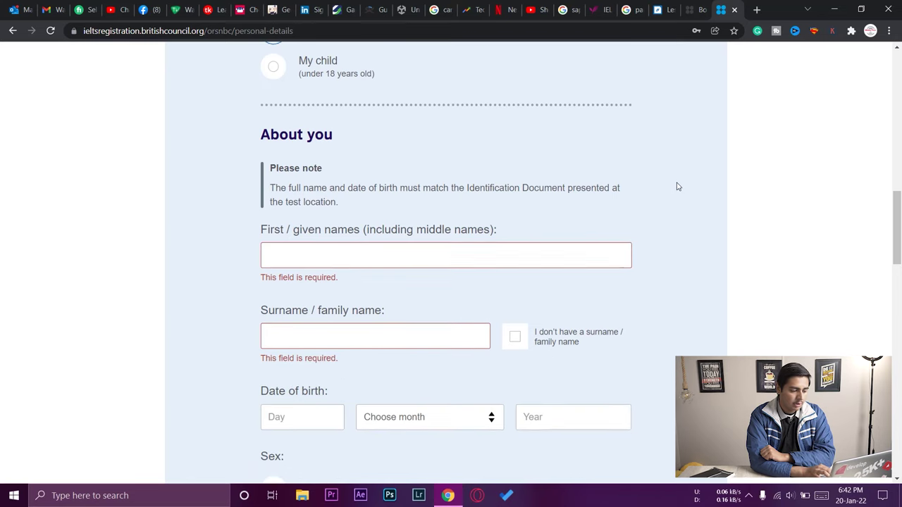
{"action": "scroll", "coordinate": [440, 161], "scroll_direction": "down", "scroll_amount": 1}
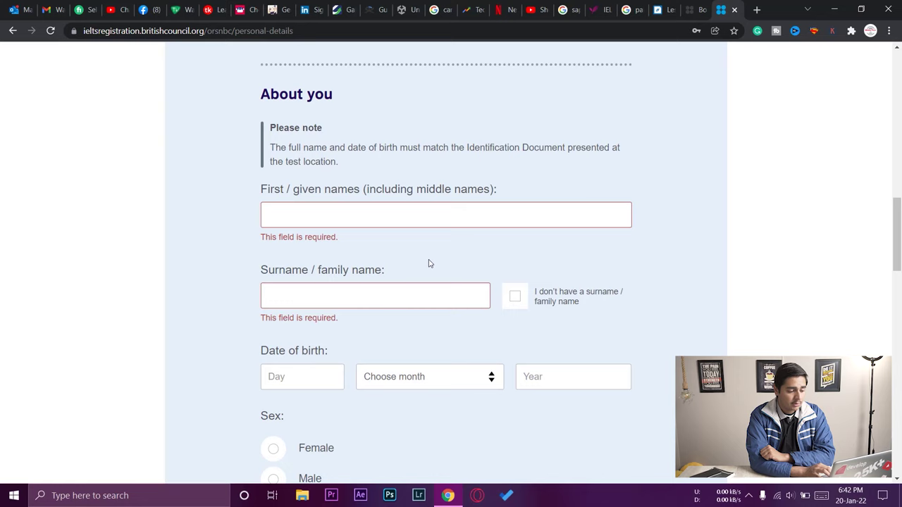
{"action": "scroll", "coordinate": [428, 262], "scroll_direction": "down", "scroll_amount": 1}
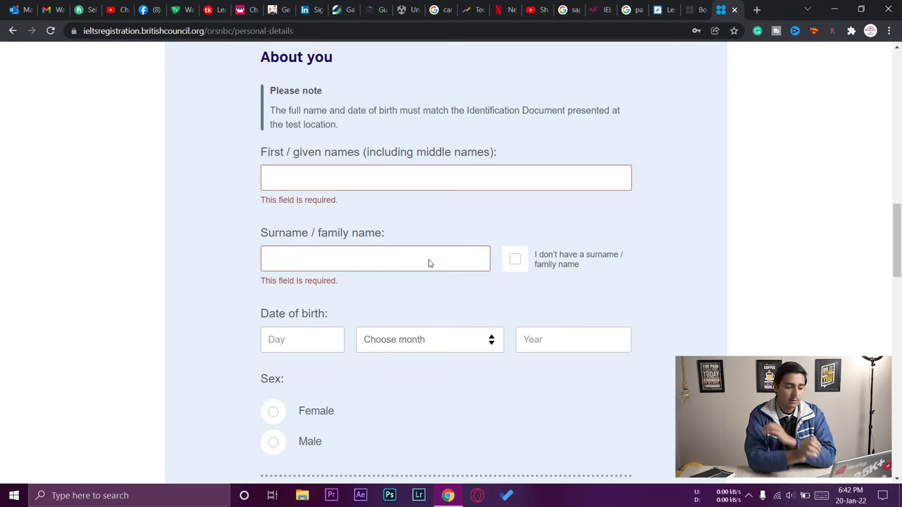
{"action": "scroll", "coordinate": [428, 262], "scroll_direction": "down", "scroll_amount": 2}
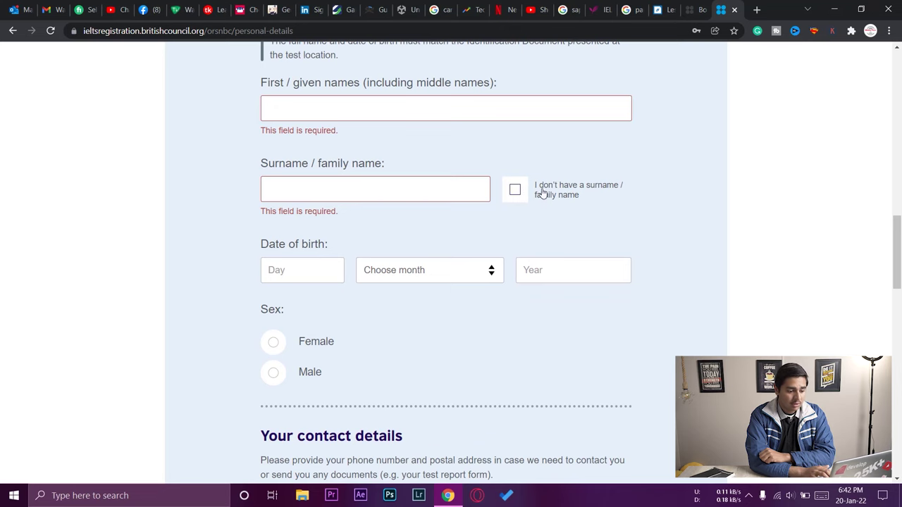
{"action": "scroll", "coordinate": [747, 212], "scroll_direction": "down", "scroll_amount": 2}
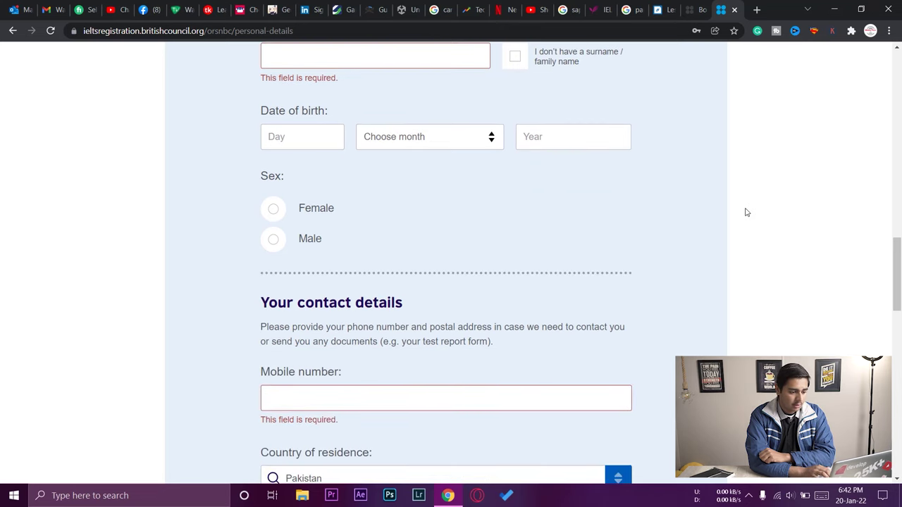
{"action": "scroll", "coordinate": [746, 213], "scroll_direction": "down", "scroll_amount": 4}
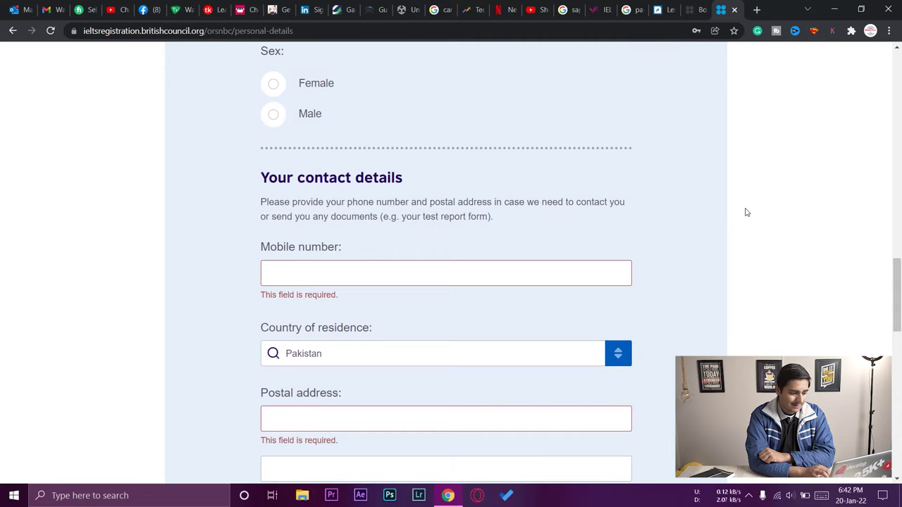
{"action": "scroll", "coordinate": [747, 212], "scroll_direction": "down", "scroll_amount": 2}
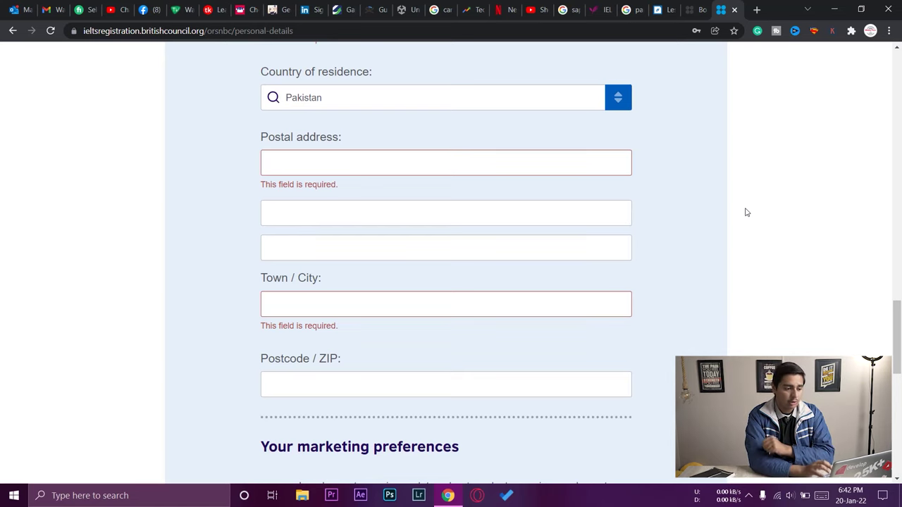
{"action": "scroll", "coordinate": [746, 211], "scroll_direction": "down", "scroll_amount": 2}
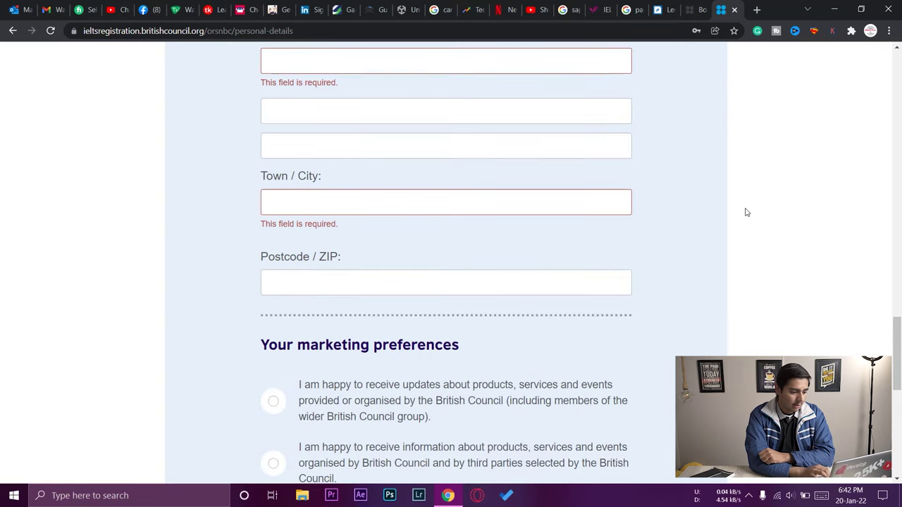
{"action": "scroll", "coordinate": [733, 254], "scroll_direction": "down", "scroll_amount": 4}
{"action": "scroll", "coordinate": [733, 254], "scroll_direction": "up", "scroll_amount": 14}
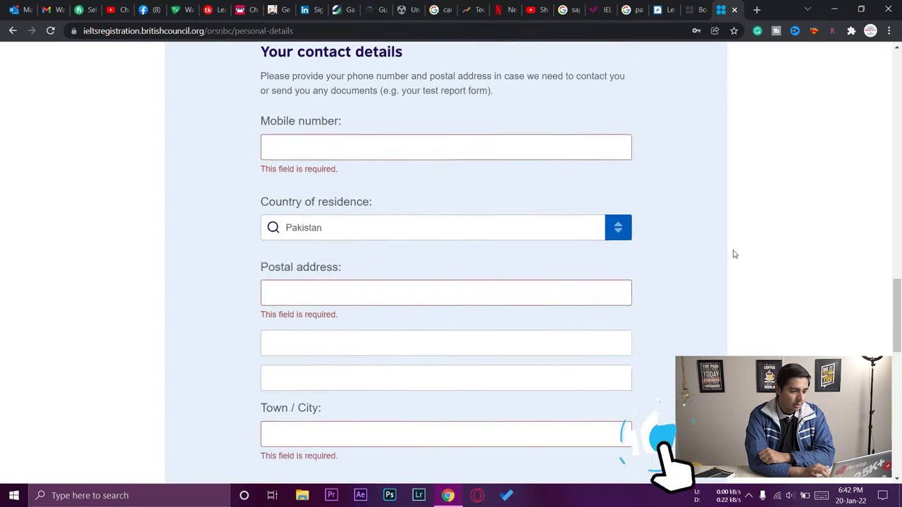
Set the marketing preference to receive information organised by British Council and by third parties it selects.
{"action": "scroll", "coordinate": [732, 254], "scroll_direction": "down", "scroll_amount": 13}
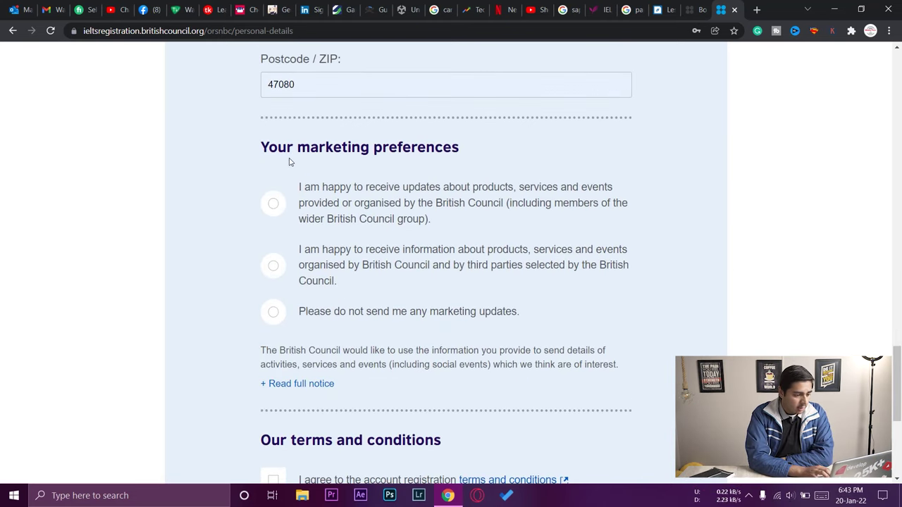
{"action": "left_click", "coordinate": [280, 206]}
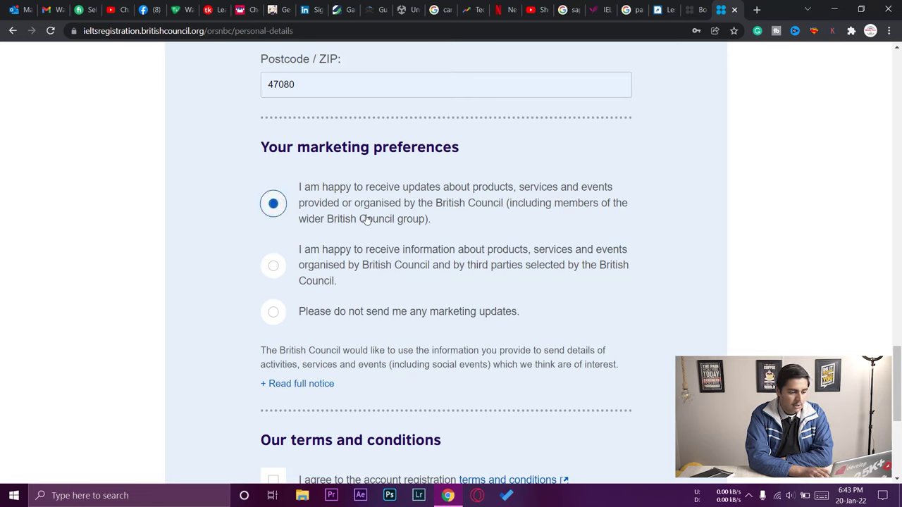
{"action": "left_click", "coordinate": [274, 268]}
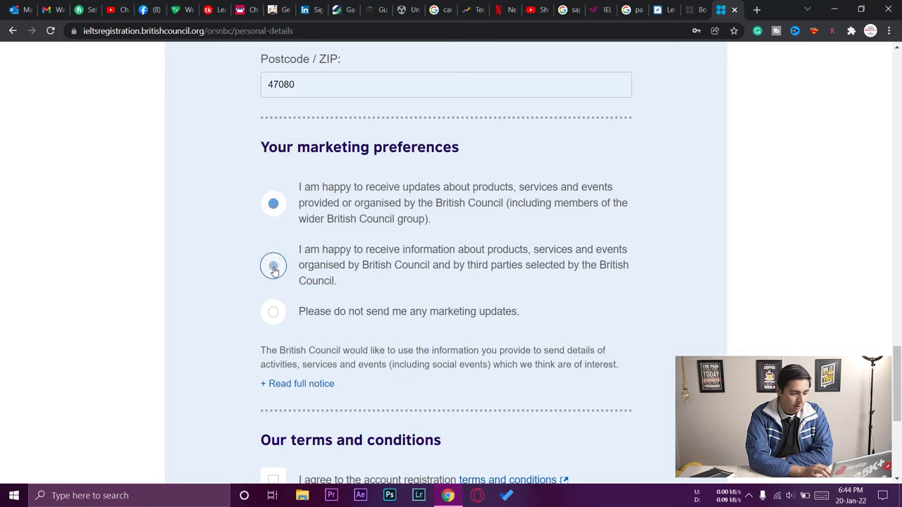
{"action": "left_click", "coordinate": [274, 315]}
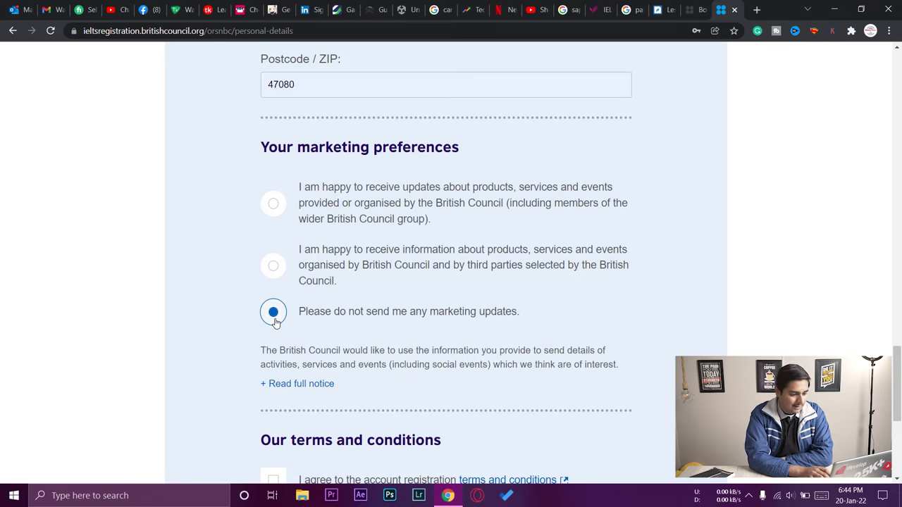
{"action": "left_click", "coordinate": [274, 269]}
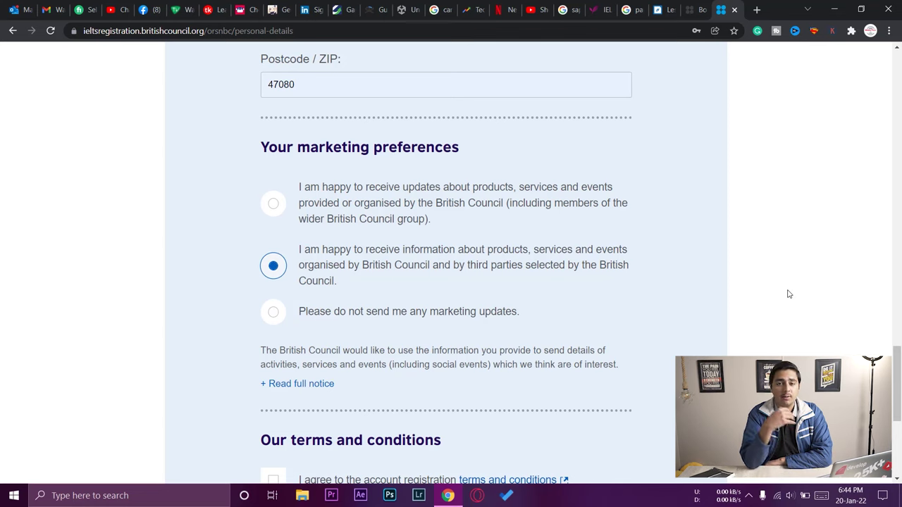
Agree to the account registration terms and conditions, and save the personal details.
{"action": "scroll", "coordinate": [789, 293], "scroll_direction": "down", "scroll_amount": 1}
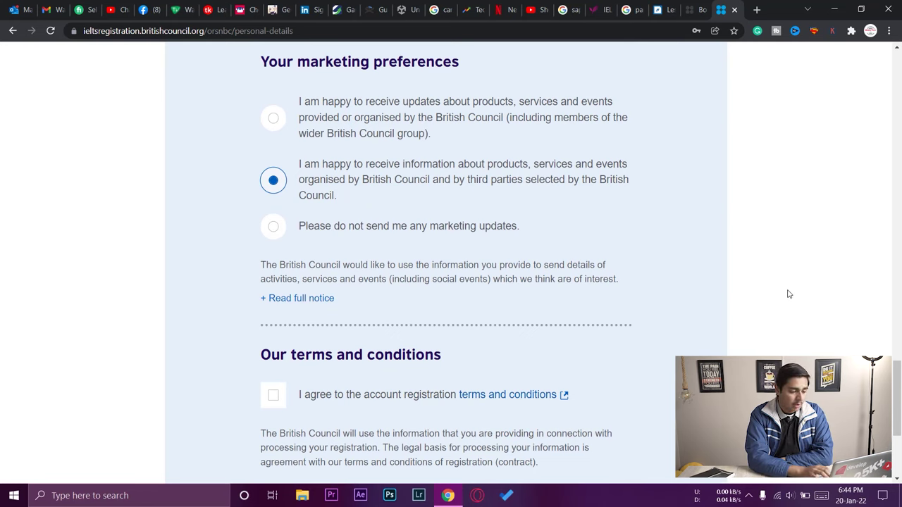
{"action": "scroll", "coordinate": [790, 294], "scroll_direction": "down", "scroll_amount": 2}
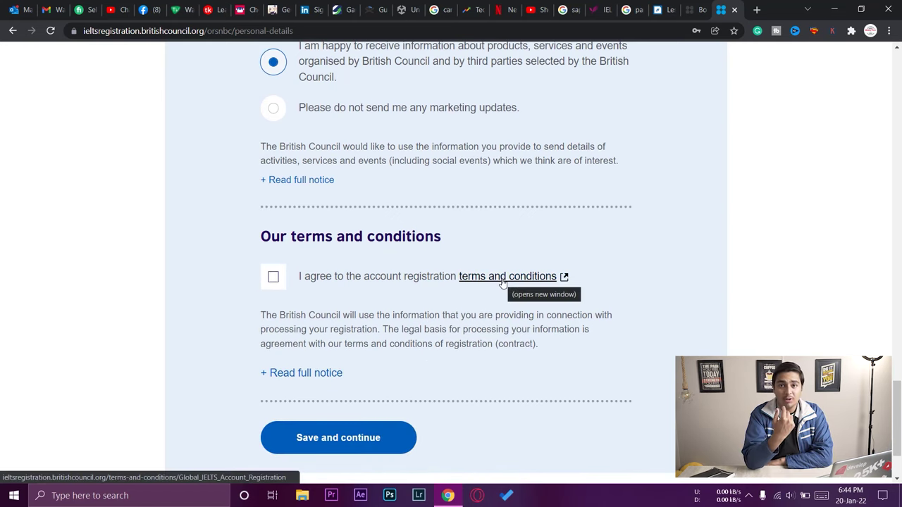
{"action": "left_click", "coordinate": [272, 277]}
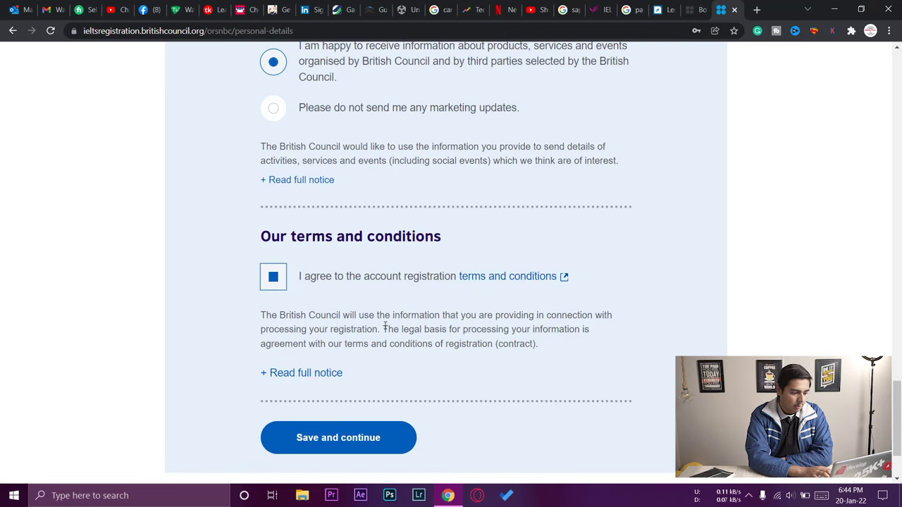
{"action": "left_click", "coordinate": [378, 438]}
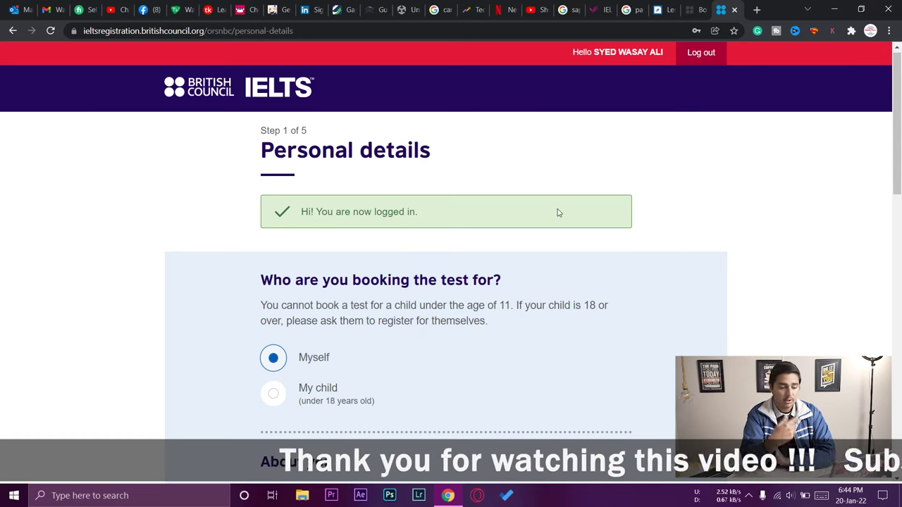
Review the test taker's personal and contact details, and save them to continue to the identification details.
{"action": "scroll", "coordinate": [557, 213], "scroll_direction": "down", "scroll_amount": 1}
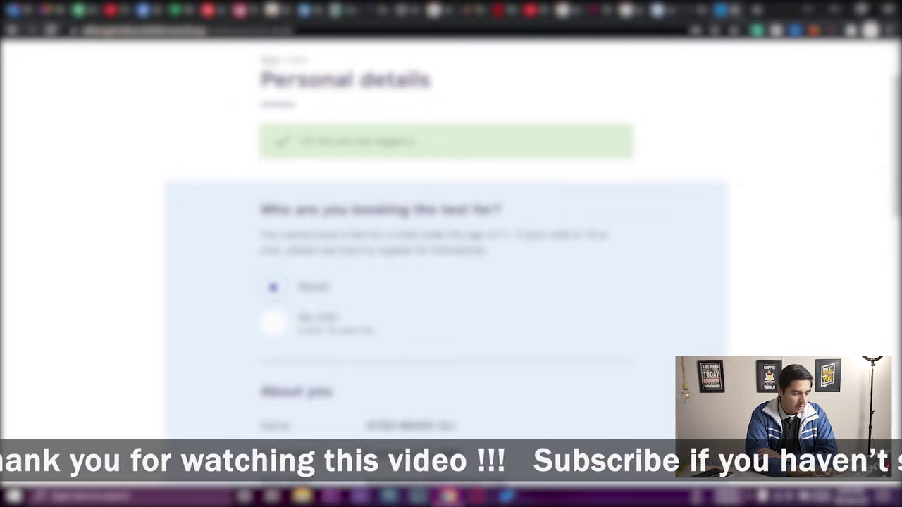
{"action": "scroll", "coordinate": [451, 247], "scroll_direction": "down", "scroll_amount": 1}
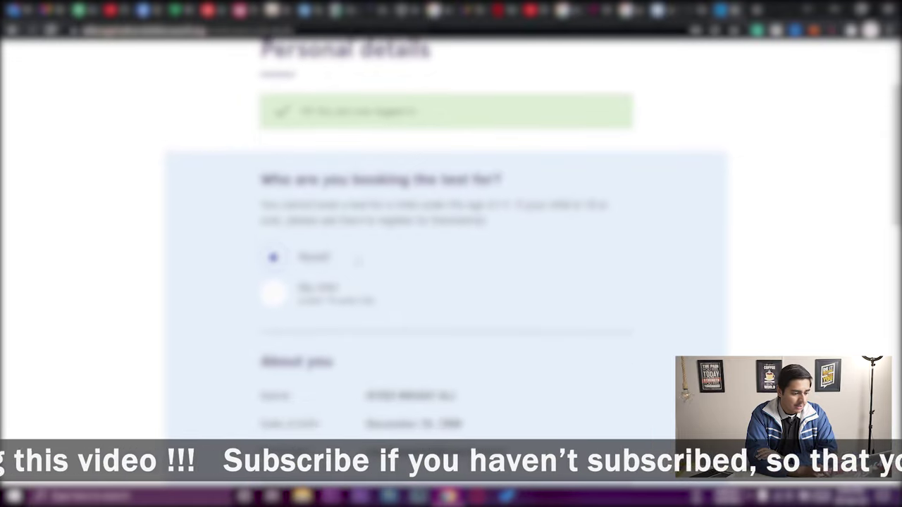
{"action": "scroll", "coordinate": [357, 260], "scroll_direction": "down", "scroll_amount": 3}
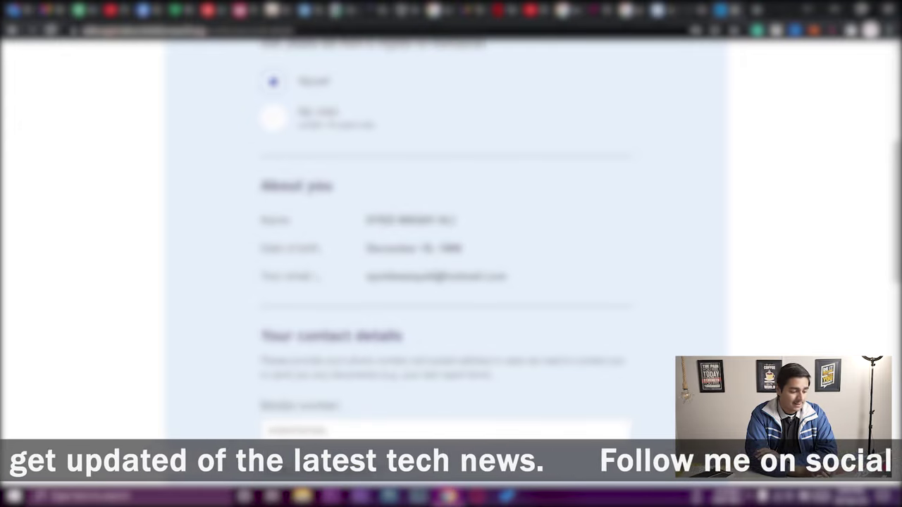
{"action": "scroll", "coordinate": [451, 247], "scroll_direction": "down", "scroll_amount": 5}
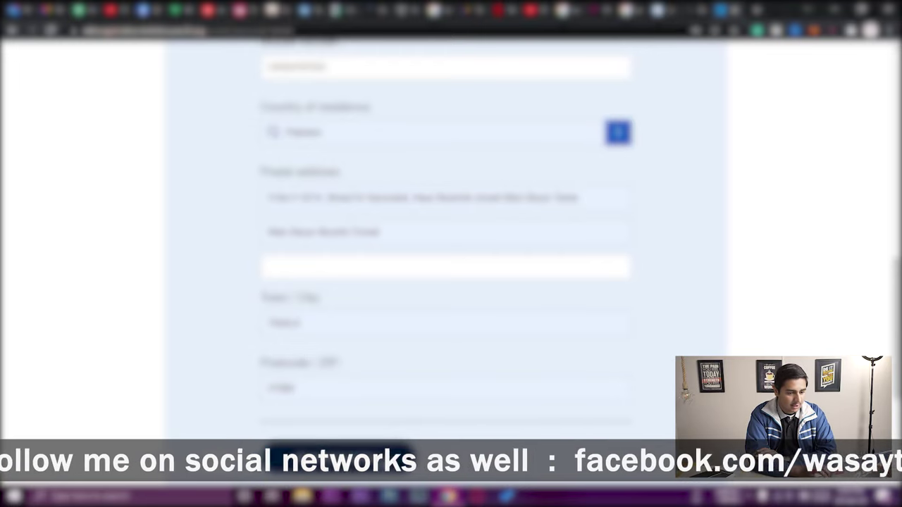
{"action": "scroll", "coordinate": [296, 444], "scroll_direction": "down", "scroll_amount": 2}
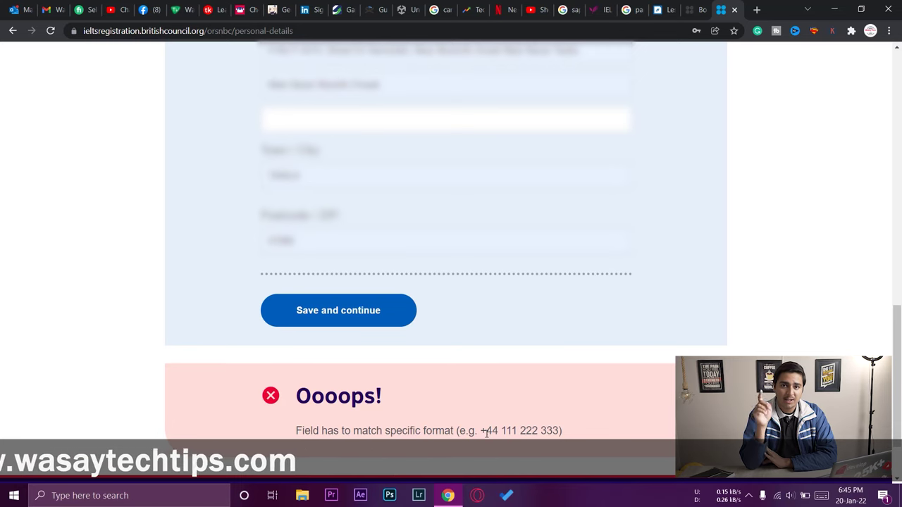
{"action": "left_click", "coordinate": [335, 316]}
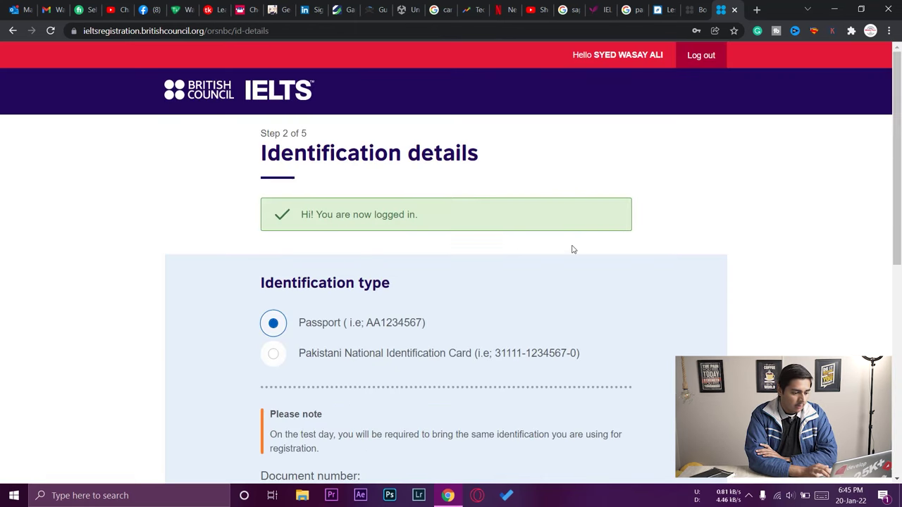
Choose Pakistani National Identification Card as the identification type, and fill in the document number and expiry date.
{"action": "scroll", "coordinate": [571, 249], "scroll_direction": "down", "scroll_amount": 1}
{"action": "scroll", "coordinate": [331, 239], "scroll_direction": "down", "scroll_amount": 1}
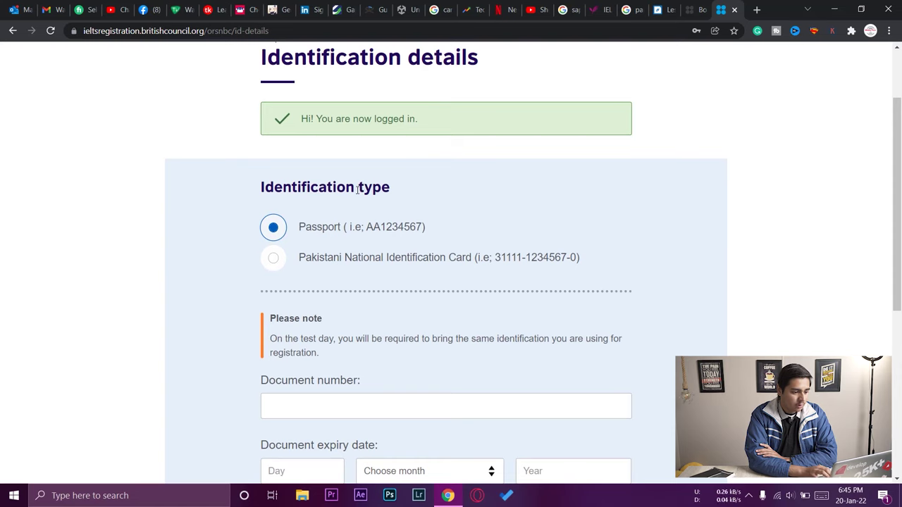
{"action": "scroll", "coordinate": [329, 187], "scroll_direction": "down", "scroll_amount": 1}
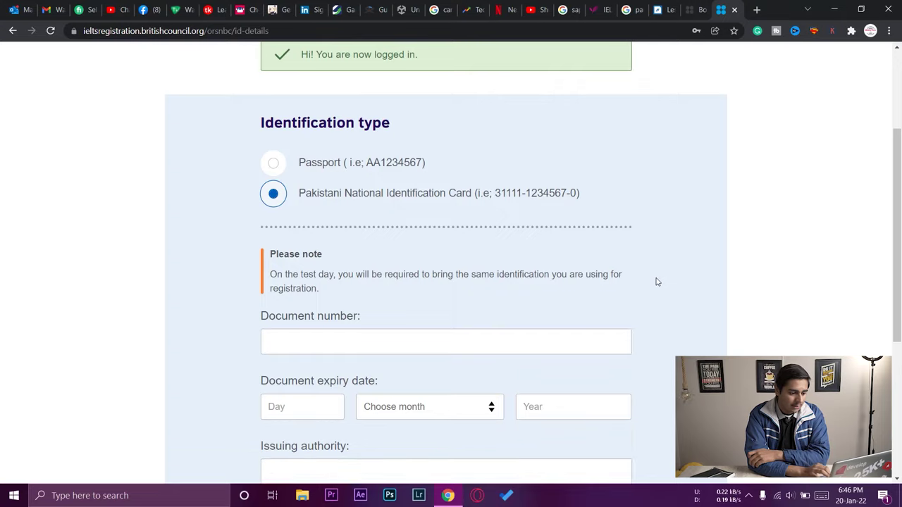
{"action": "scroll", "coordinate": [656, 282], "scroll_direction": "down", "scroll_amount": 1}
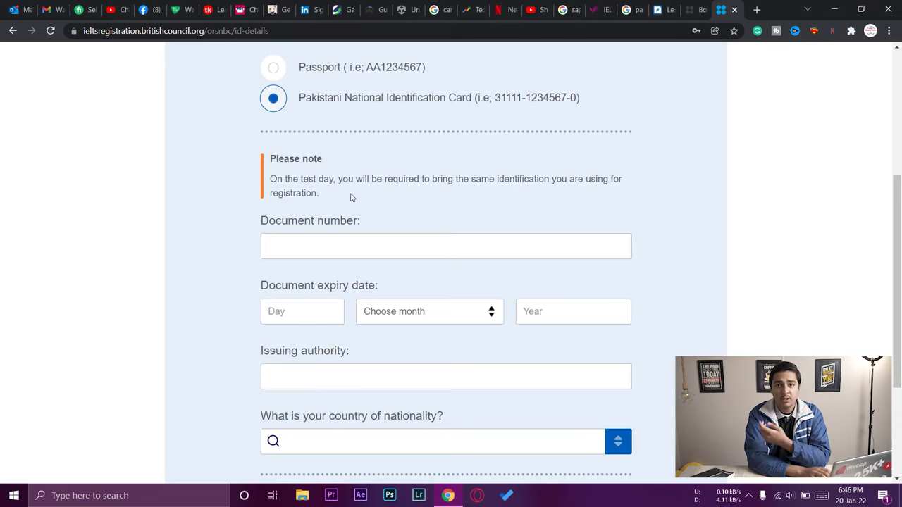
{"action": "scroll", "coordinate": [350, 198], "scroll_direction": "down", "scroll_amount": 1}
{"action": "left_click", "coordinate": [287, 144]}
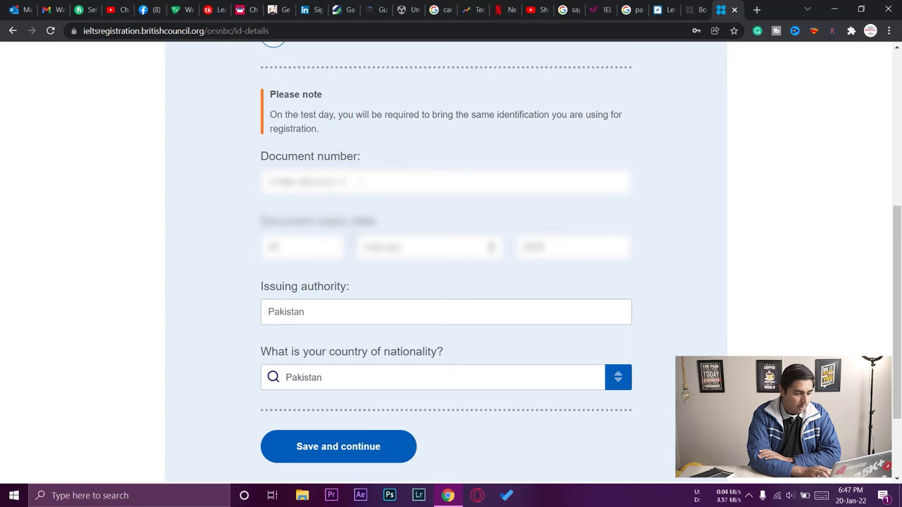
Save the identification details with Pakistan as both issuing authority and country of nationality, and continue to the profile questions.
{"action": "left_click", "coordinate": [325, 311]}
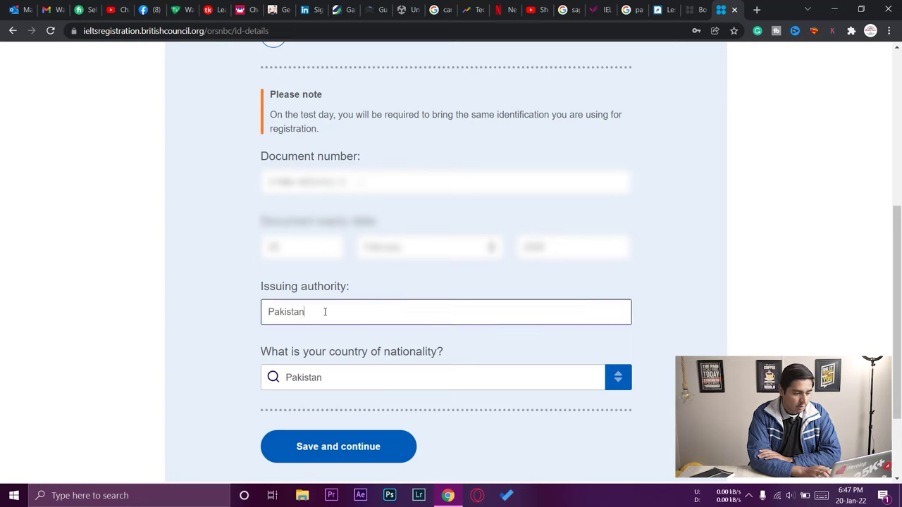
{"action": "key", "text": "Tab"}
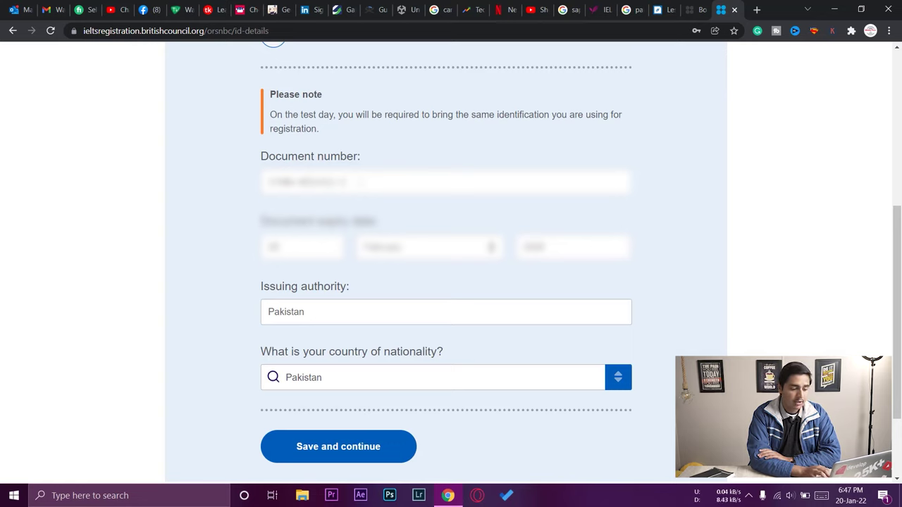
{"action": "left_click", "coordinate": [370, 454]}
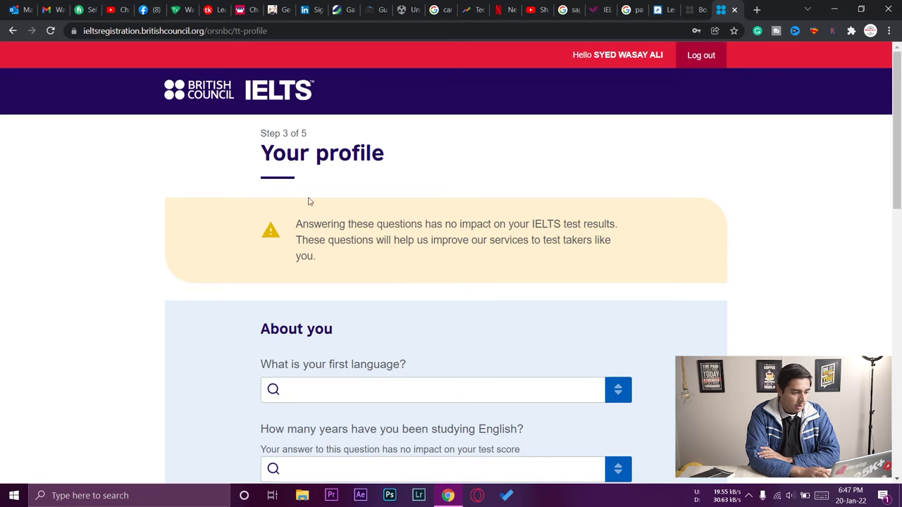
{"action": "scroll", "coordinate": [355, 238], "scroll_direction": "down", "scroll_amount": 1}
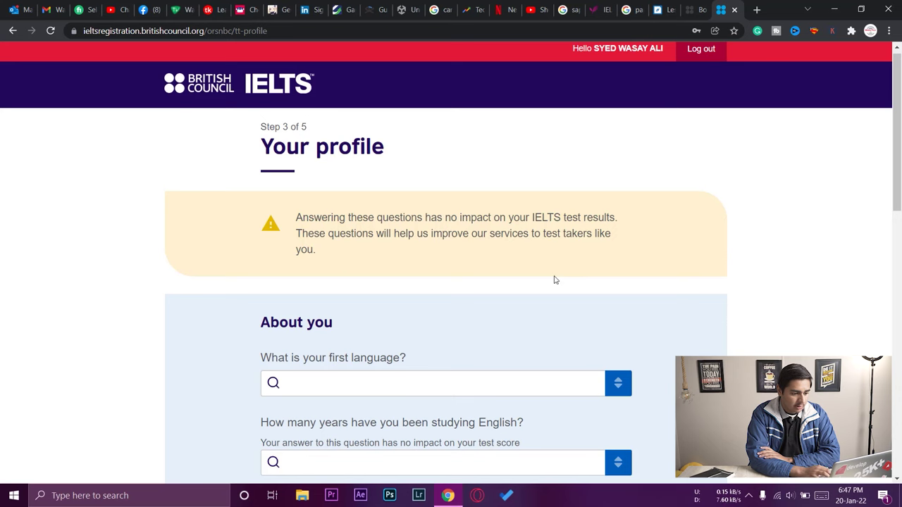
Set Urdu as the test taker's first language in the profile questions.
{"action": "scroll", "coordinate": [557, 280], "scroll_direction": "down", "scroll_amount": 3}
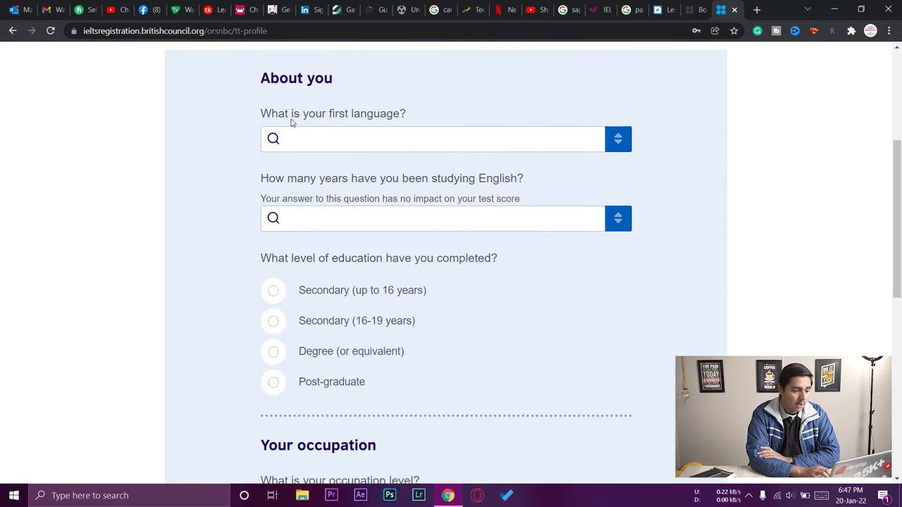
{"action": "left_click", "coordinate": [313, 144]}
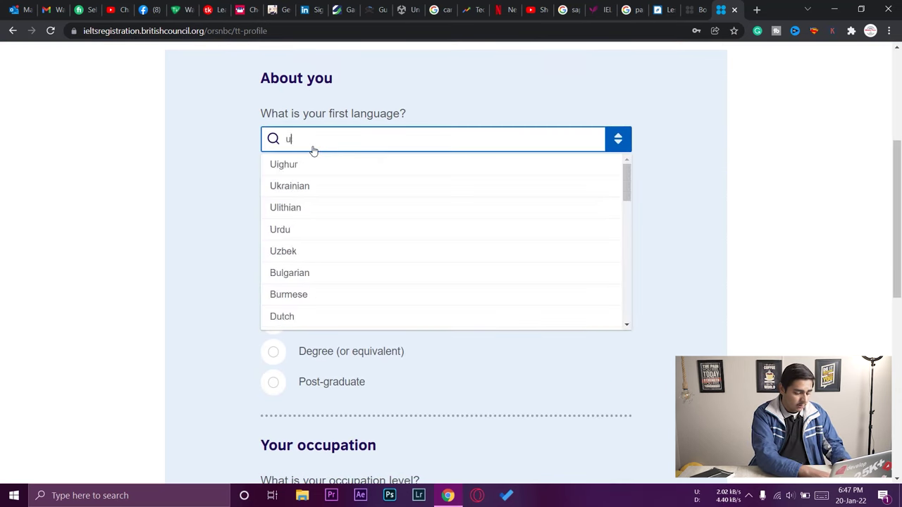
{"action": "type", "text": "urdu"}
{"action": "left_click", "coordinate": [302, 164]}
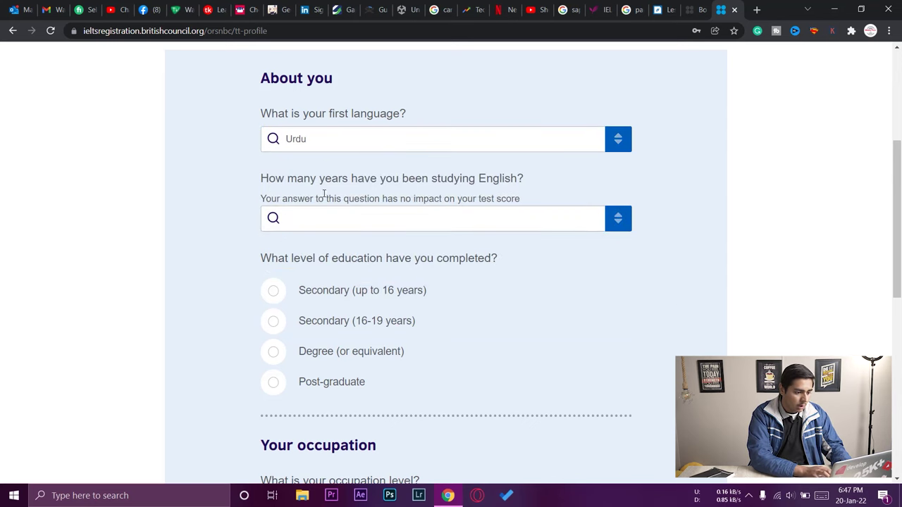
Enter 18 as the years of studying English, and choose Degree (or equivalent) as the completed education level.
{"action": "left_click", "coordinate": [375, 227]}
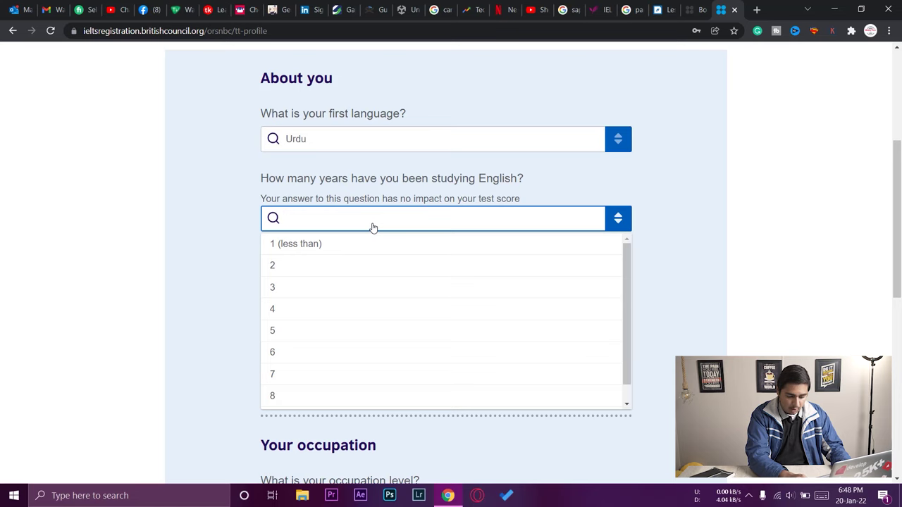
{"action": "type", "text": "18"}
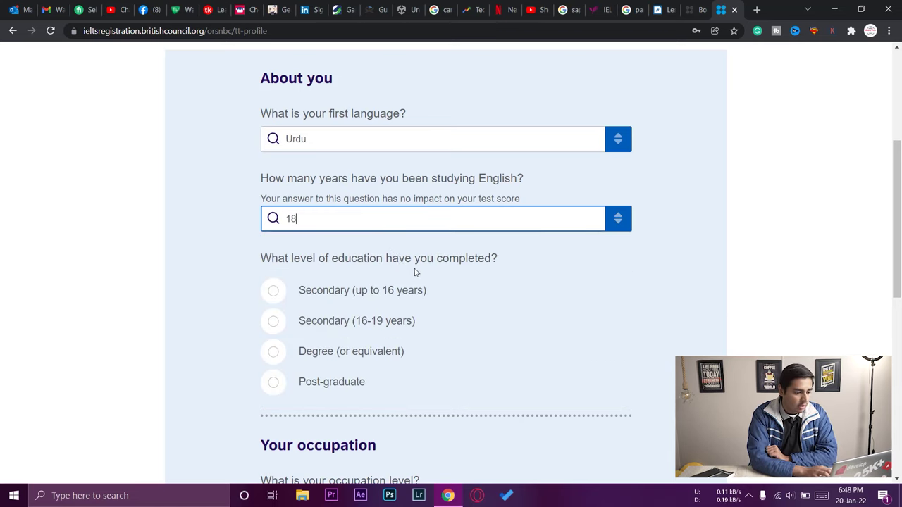
{"action": "left_click", "coordinate": [309, 356]}
Set the occupation level to Student and the occupation sector to Education.
{"action": "scroll", "coordinate": [489, 360], "scroll_direction": "down", "scroll_amount": 3}
{"action": "scroll", "coordinate": [525, 210], "scroll_direction": "down", "scroll_amount": 2}
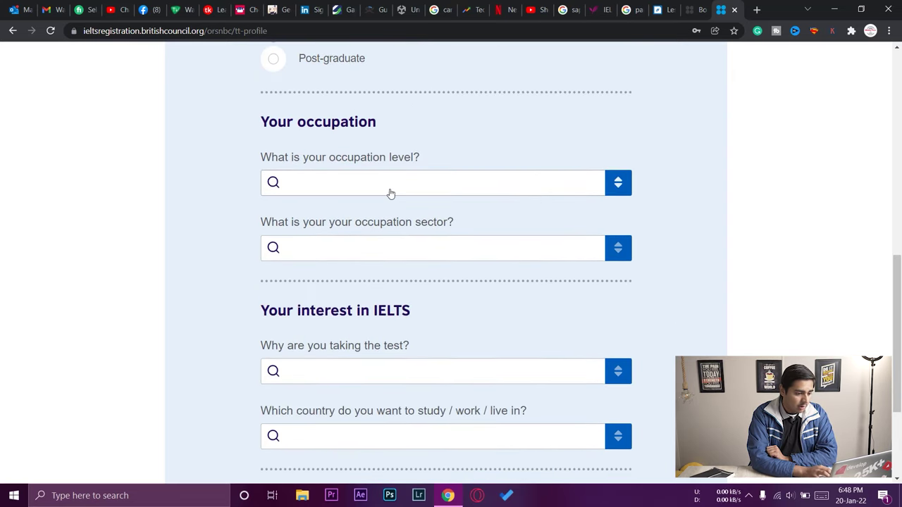
{"action": "scroll", "coordinate": [725, 235], "scroll_direction": "down", "scroll_amount": 1}
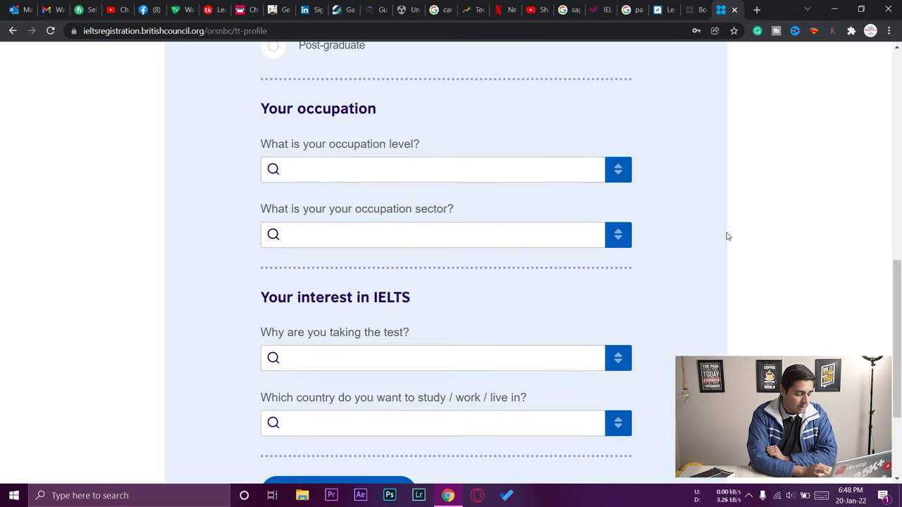
{"action": "left_click", "coordinate": [518, 176]}
{"action": "type", "text": "st"}
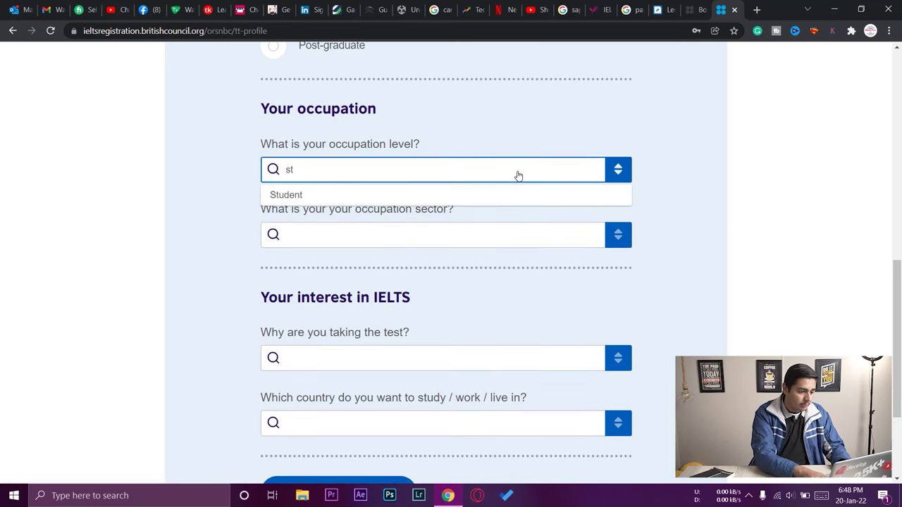
{"action": "left_click", "coordinate": [462, 194]}
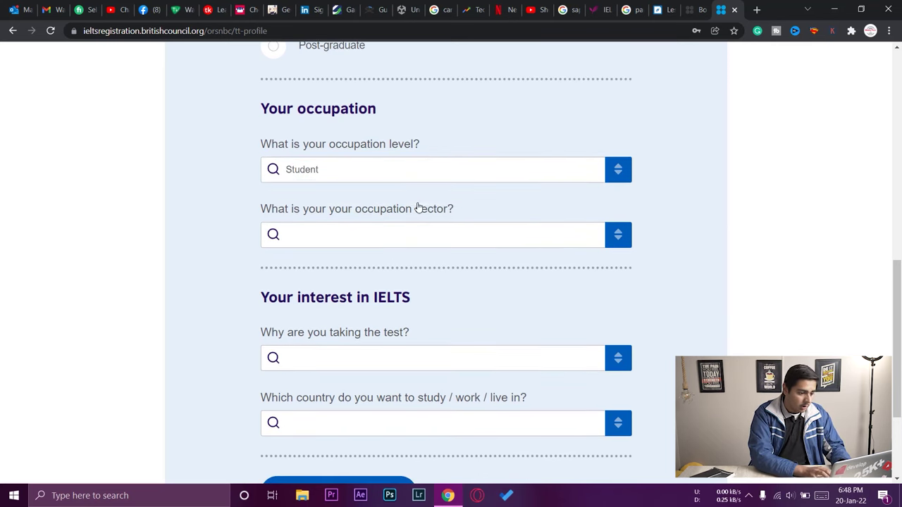
{"action": "left_click", "coordinate": [320, 243]}
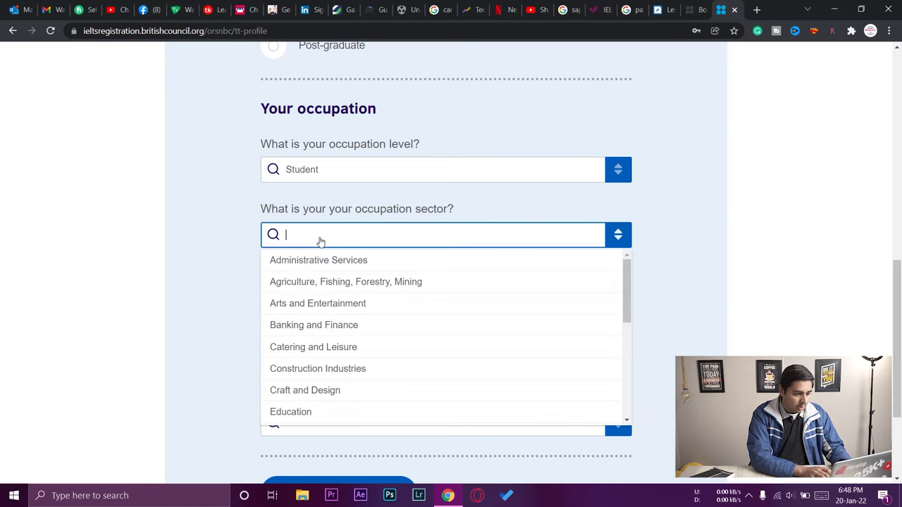
{"action": "type", "text": "edu"}
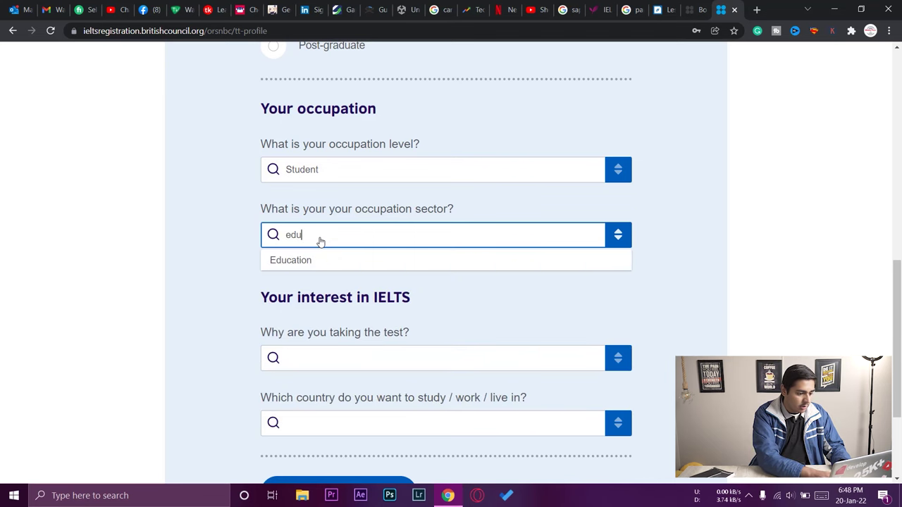
{"action": "left_click", "coordinate": [305, 261]}
Choose Higher education extended course (3 months or more) as the reason for taking the test.
{"action": "scroll", "coordinate": [349, 303], "scroll_direction": "down", "scroll_amount": 1}
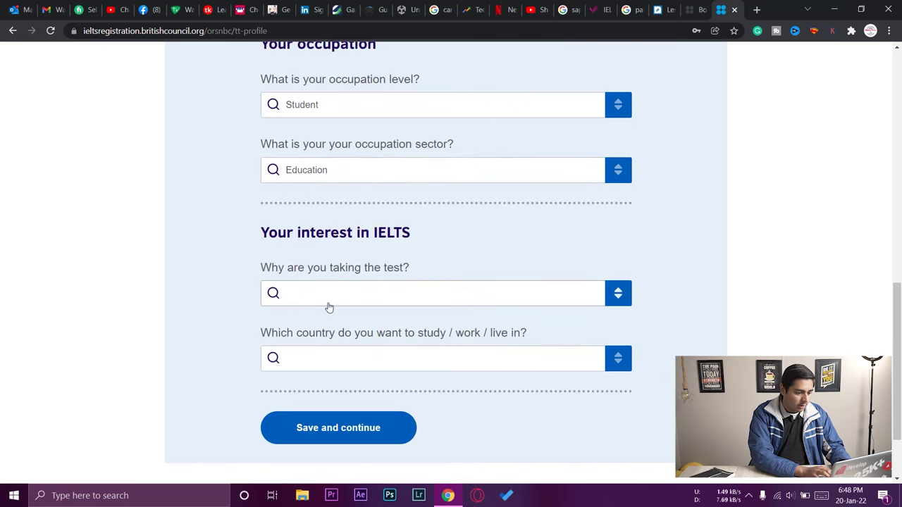
{"action": "left_click", "coordinate": [314, 302]}
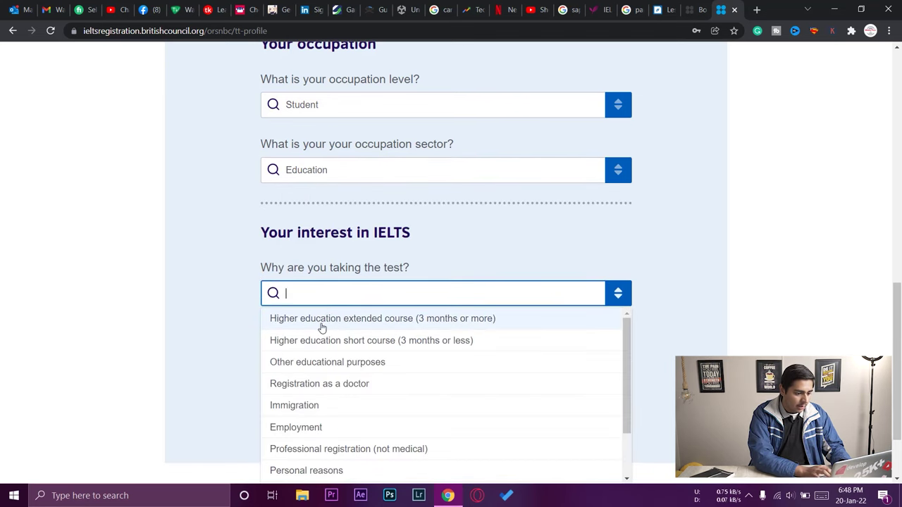
{"action": "left_click", "coordinate": [353, 322]}
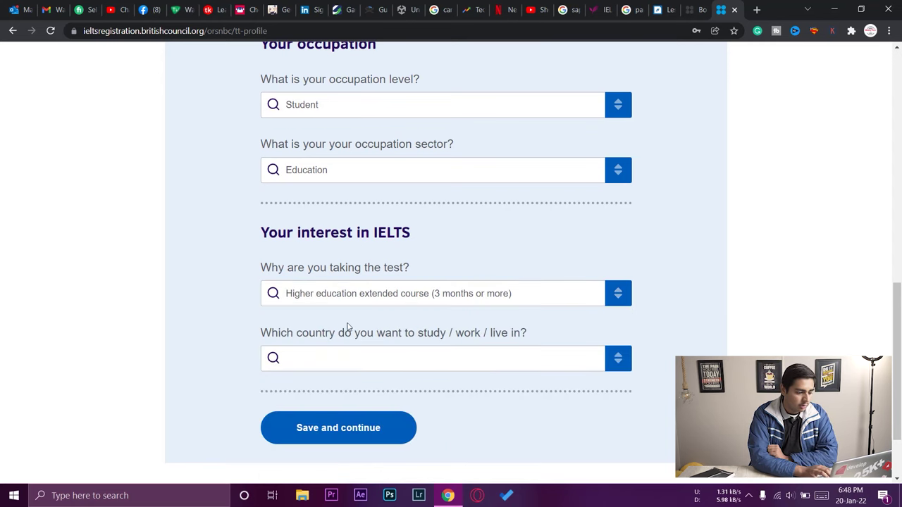
Choose Australia as the country to study, work or live in, and submit the profile answers.
{"action": "left_click", "coordinate": [308, 355]}
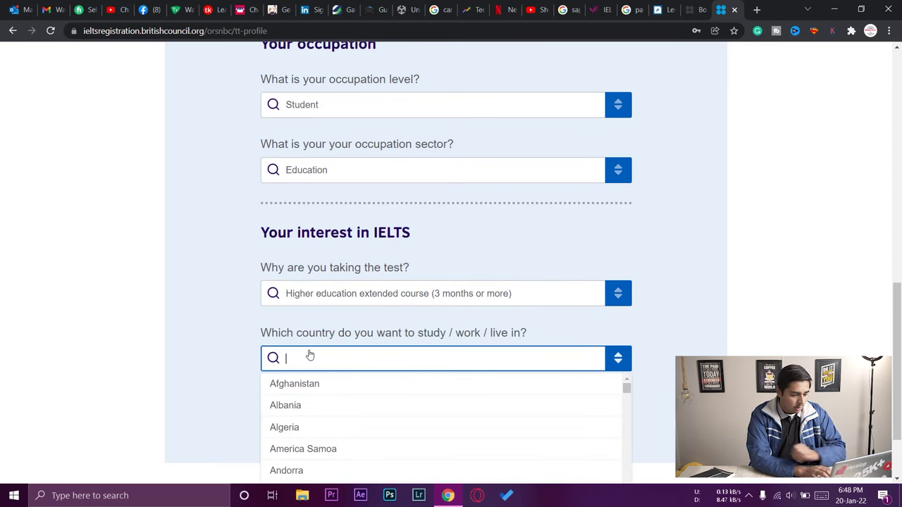
{"action": "type", "text": "aus"}
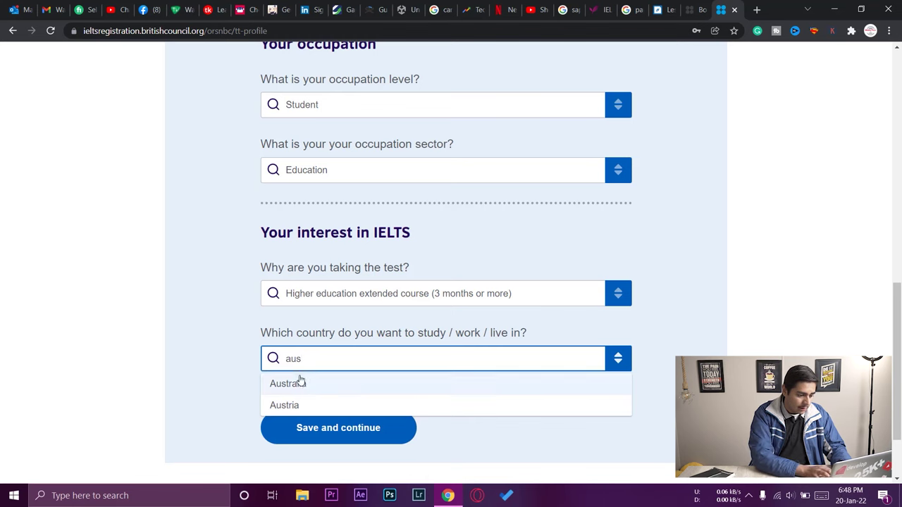
{"action": "left_click", "coordinate": [299, 382]}
{"action": "left_click", "coordinate": [345, 420]}
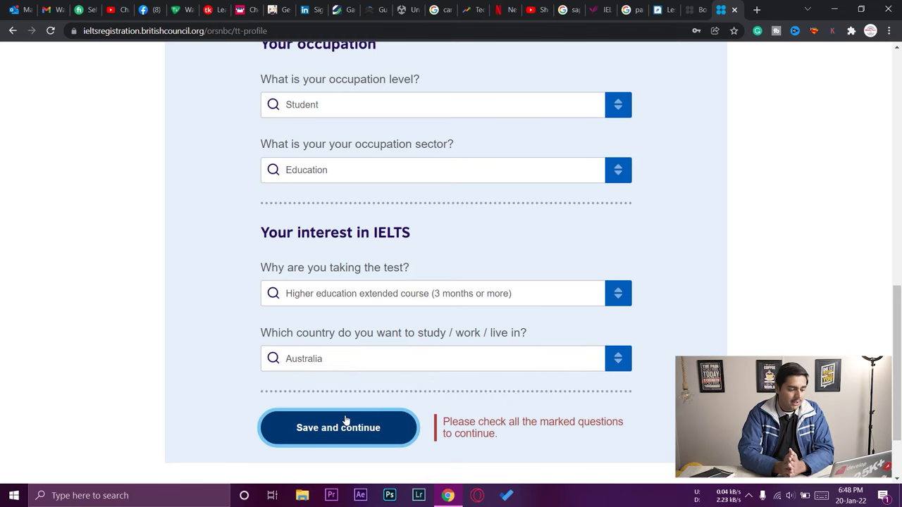
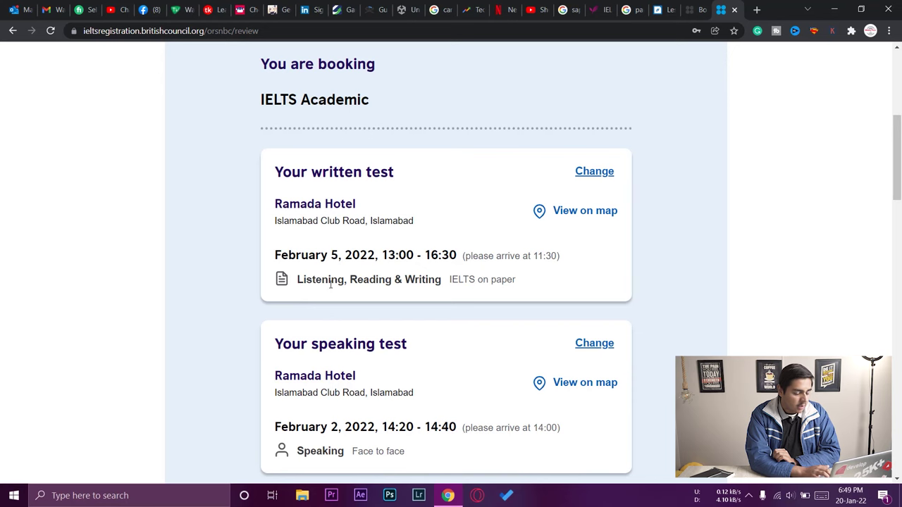
Review the booking summary's written and speaking test arrangements, personal and identification details, and payment fee.
{"action": "scroll", "coordinate": [371, 283], "scroll_direction": "down", "scroll_amount": 1}
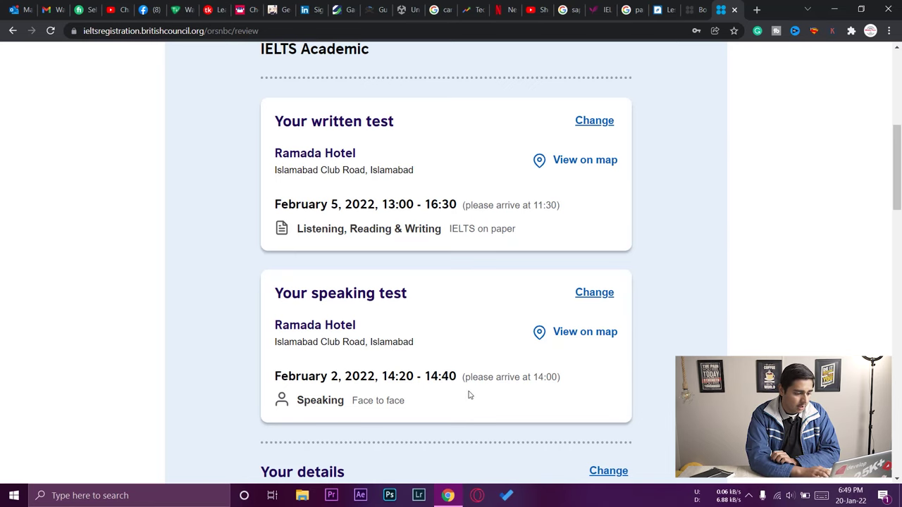
{"action": "scroll", "coordinate": [446, 268], "scroll_direction": "down", "scroll_amount": 5}
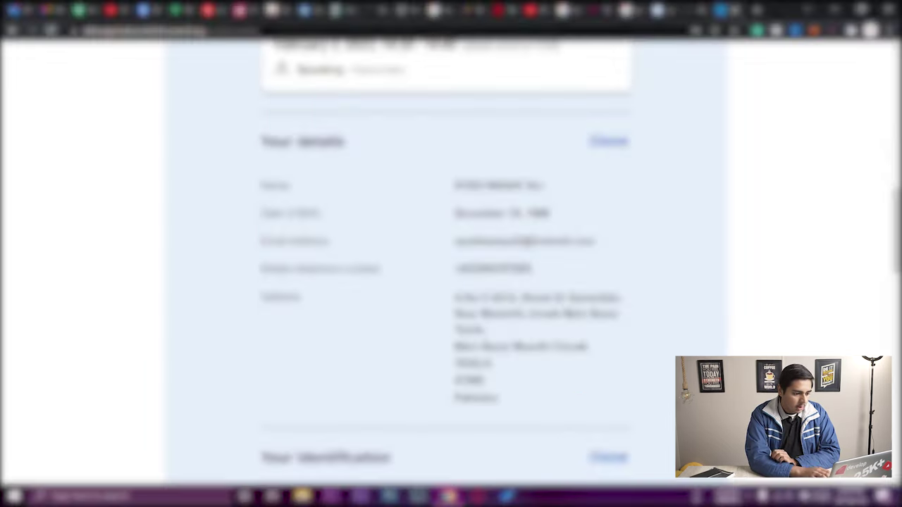
{"action": "scroll", "coordinate": [446, 268], "scroll_direction": "down", "scroll_amount": 1}
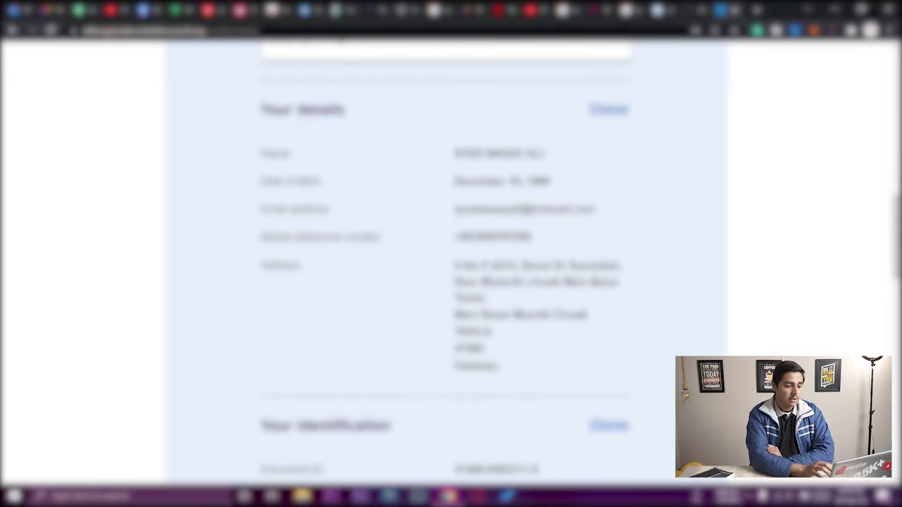
{"action": "scroll", "coordinate": [446, 268], "scroll_direction": "down", "scroll_amount": 7}
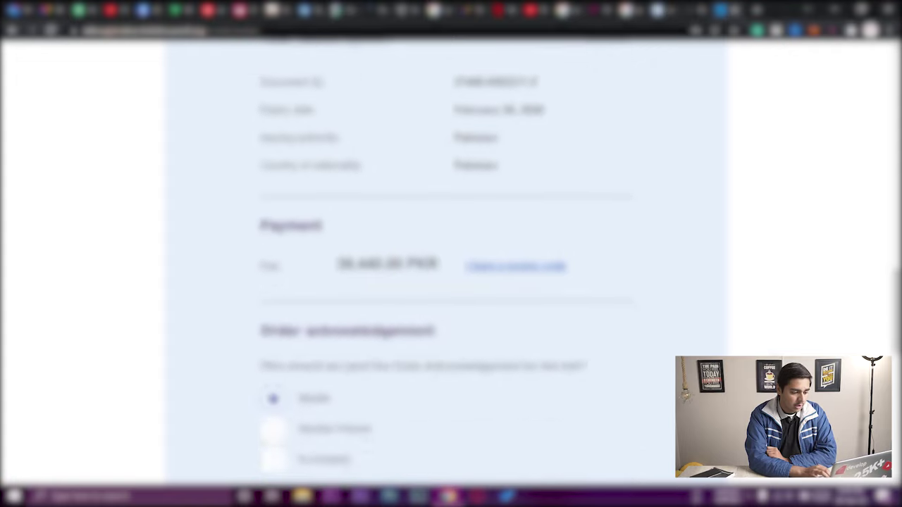
{"action": "scroll", "coordinate": [446, 268], "scroll_direction": "up", "scroll_amount": 6}
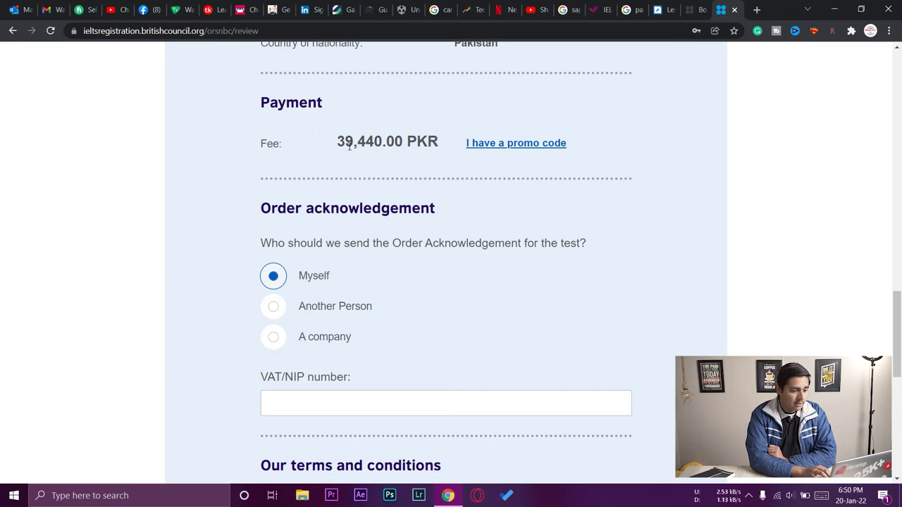
{"action": "left_click_drag", "start_coordinate": [340, 145], "coordinate": [429, 142]}
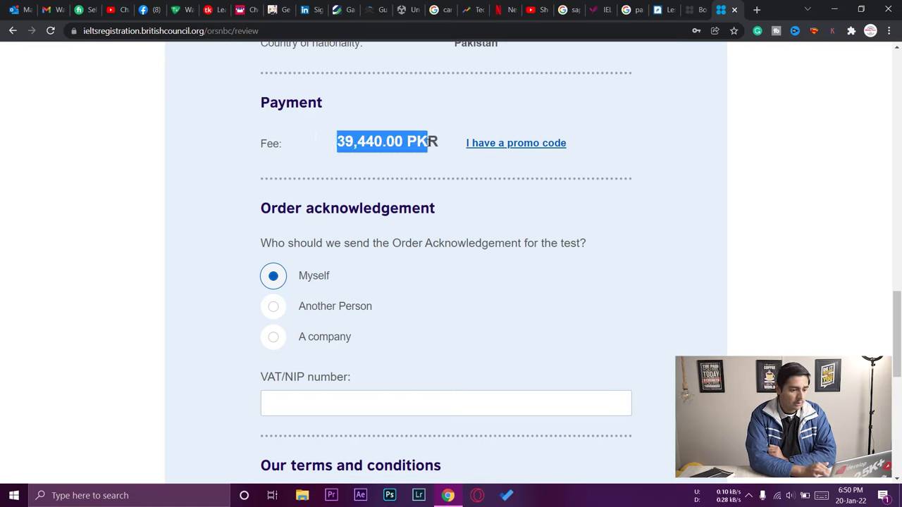
{"action": "left_click", "coordinate": [714, 197]}
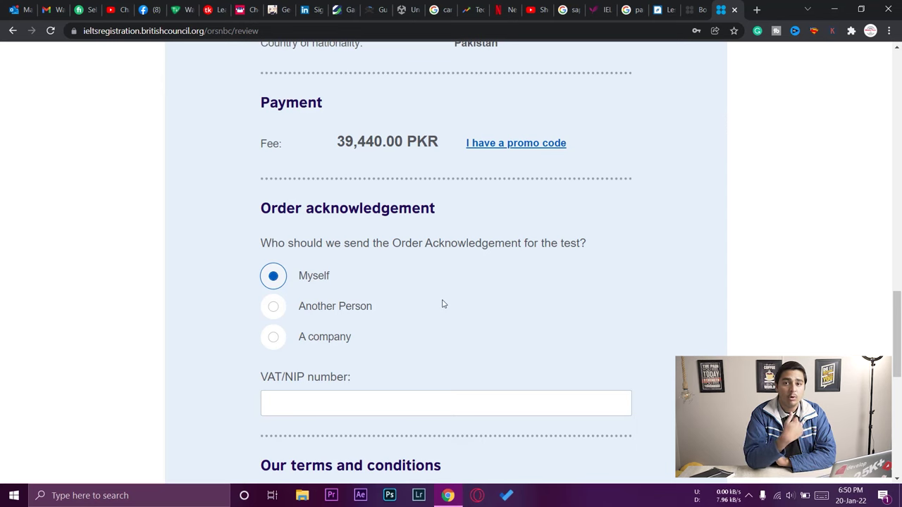
Agree to the IELTS terms and conditions and cancellation policy, and proceed to book and pay with a payment card.
{"action": "scroll", "coordinate": [442, 304], "scroll_direction": "down", "scroll_amount": 1}
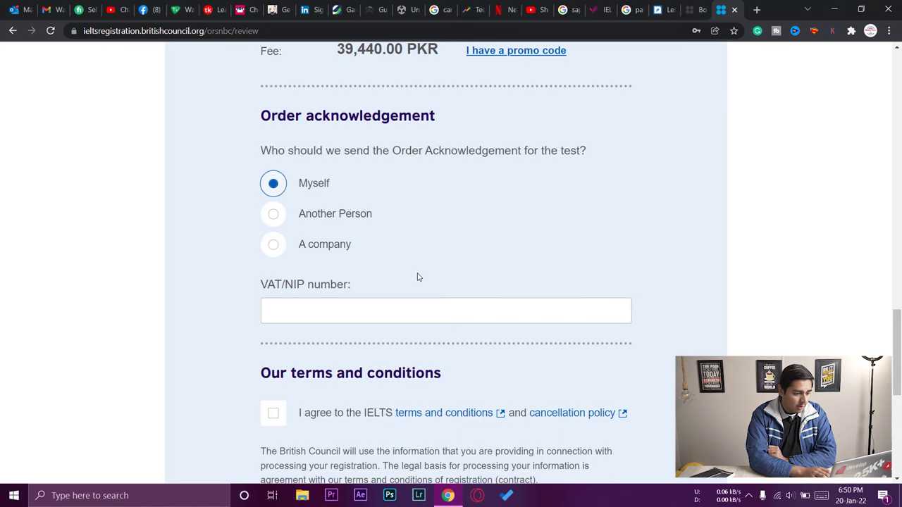
{"action": "scroll", "coordinate": [455, 236], "scroll_direction": "down", "scroll_amount": 1}
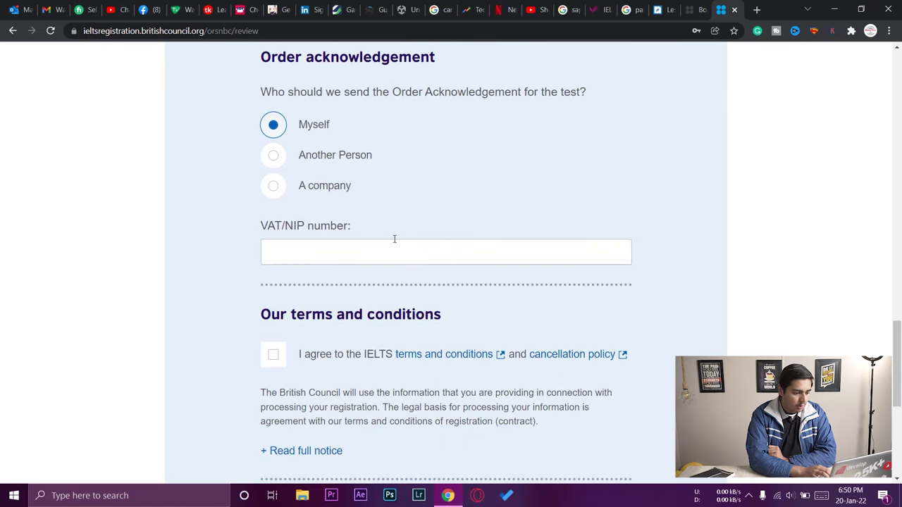
{"action": "scroll", "coordinate": [621, 333], "scroll_direction": "down", "scroll_amount": 2}
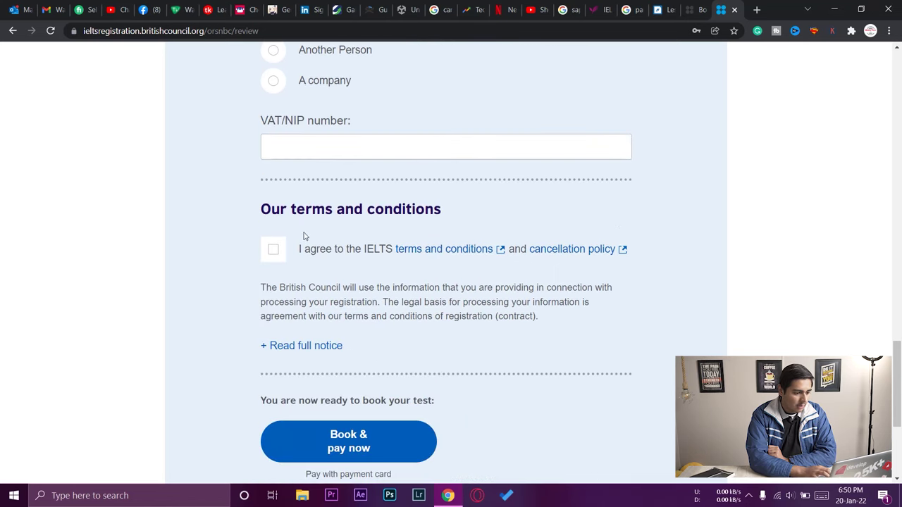
{"action": "left_click", "coordinate": [273, 249]}
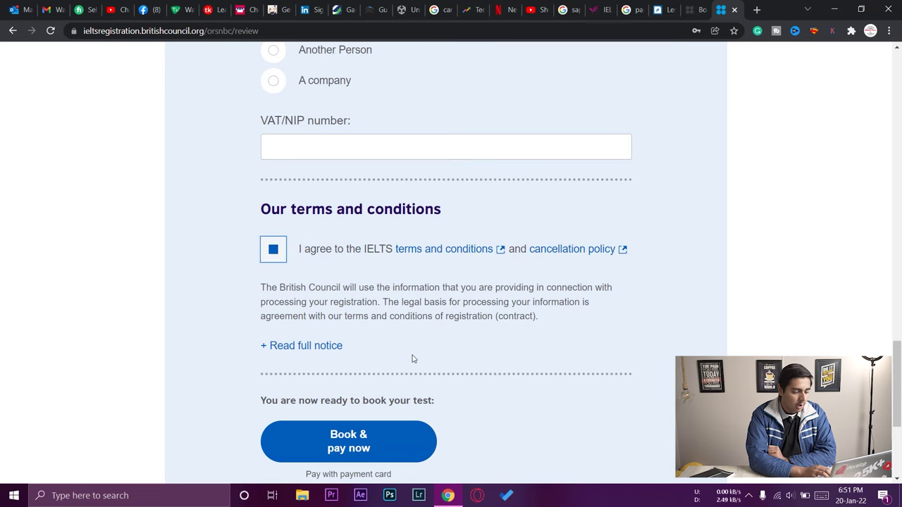
{"action": "left_click", "coordinate": [363, 457]}
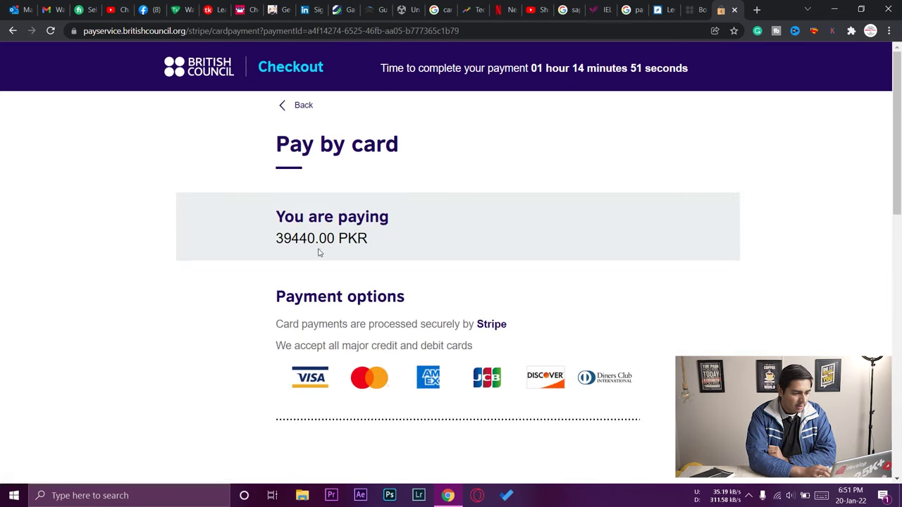
Examine the amount due, accepted card types and card details form on the checkout page, dismissing the mail notification.
{"action": "scroll", "coordinate": [644, 332], "scroll_direction": "down", "scroll_amount": 2}
{"action": "scroll", "coordinate": [730, 343], "scroll_direction": "down", "scroll_amount": 1}
{"action": "scroll", "coordinate": [729, 343], "scroll_direction": "up", "scroll_amount": 1}
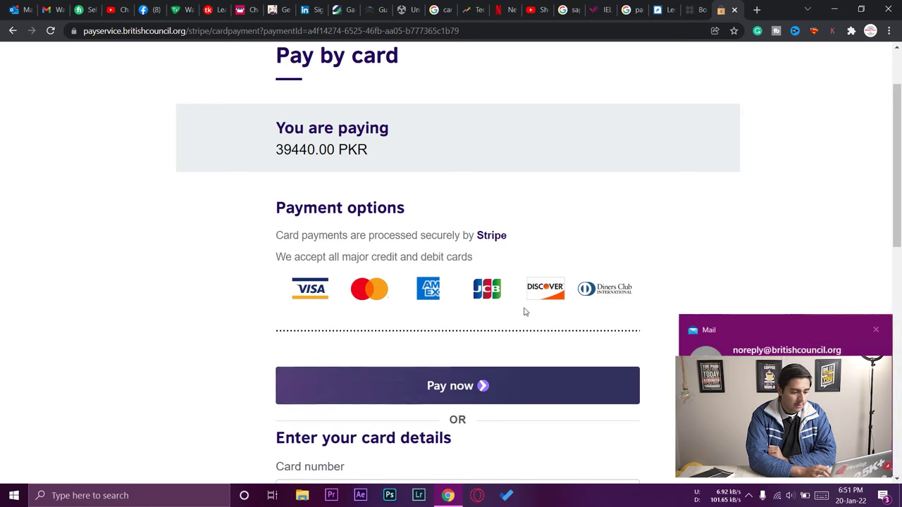
{"action": "left_click", "coordinate": [818, 331]}
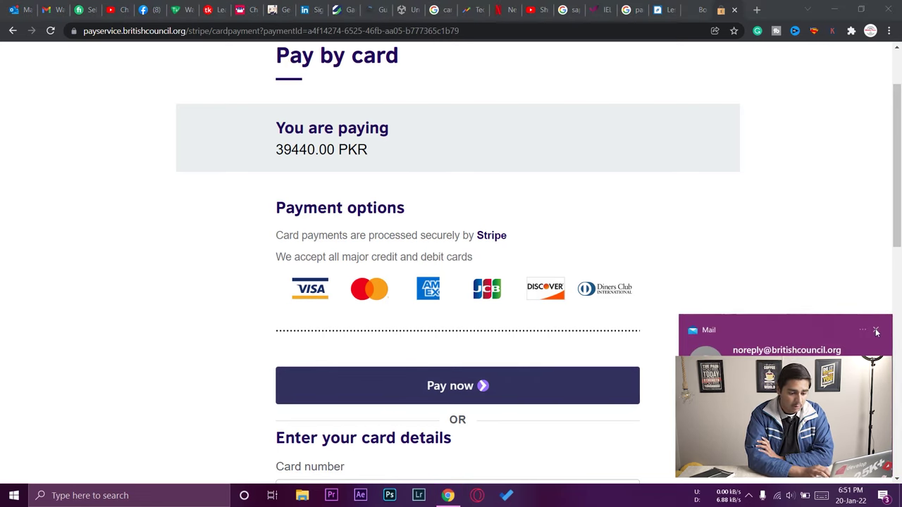
{"action": "left_click", "coordinate": [876, 332]}
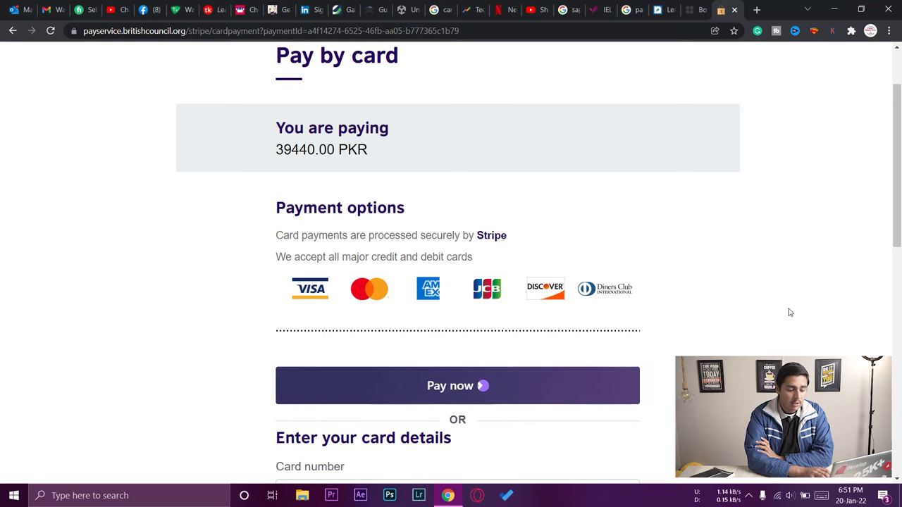
{"action": "scroll", "coordinate": [790, 312], "scroll_direction": "down", "scroll_amount": 1}
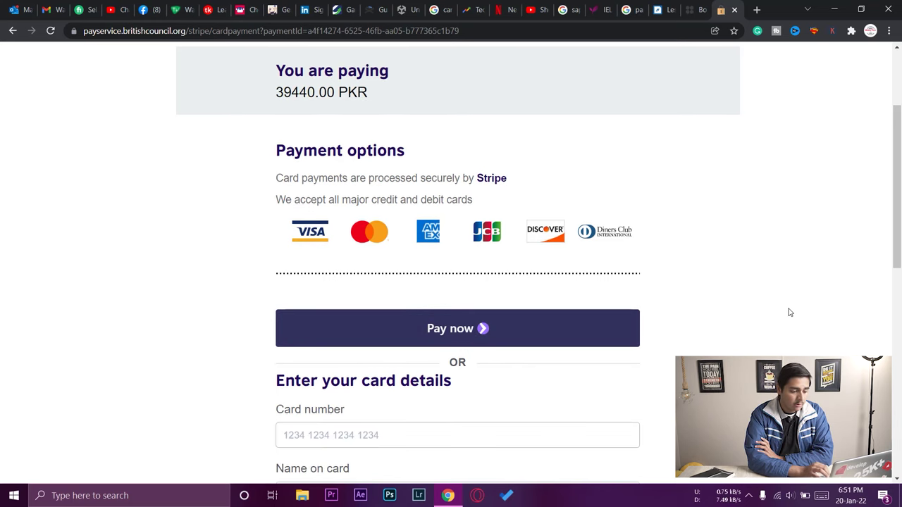
{"action": "scroll", "coordinate": [790, 312], "scroll_direction": "down", "scroll_amount": 3}
{"action": "scroll", "coordinate": [302, 108], "scroll_direction": "up", "scroll_amount": 6}
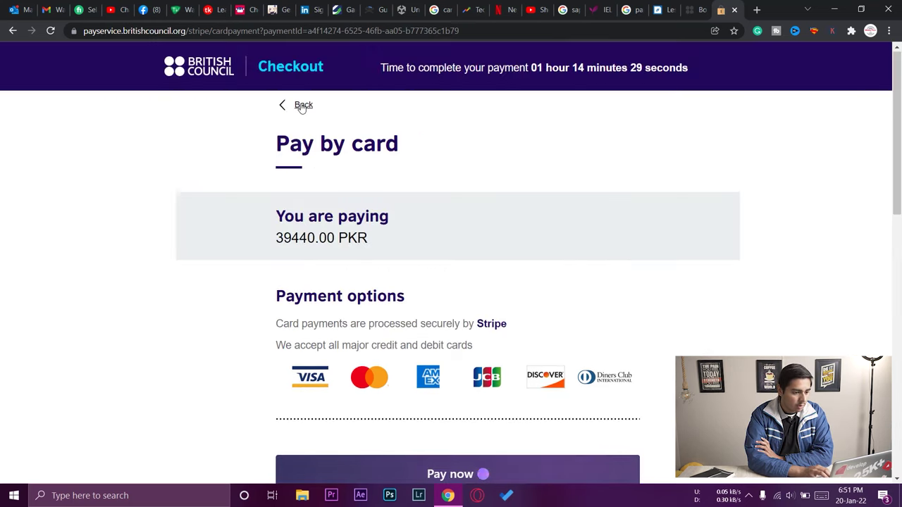
Leave the card checkout without paying, check the booking and payment notices, and open the other payment options for the test.
{"action": "left_click", "coordinate": [301, 107]}
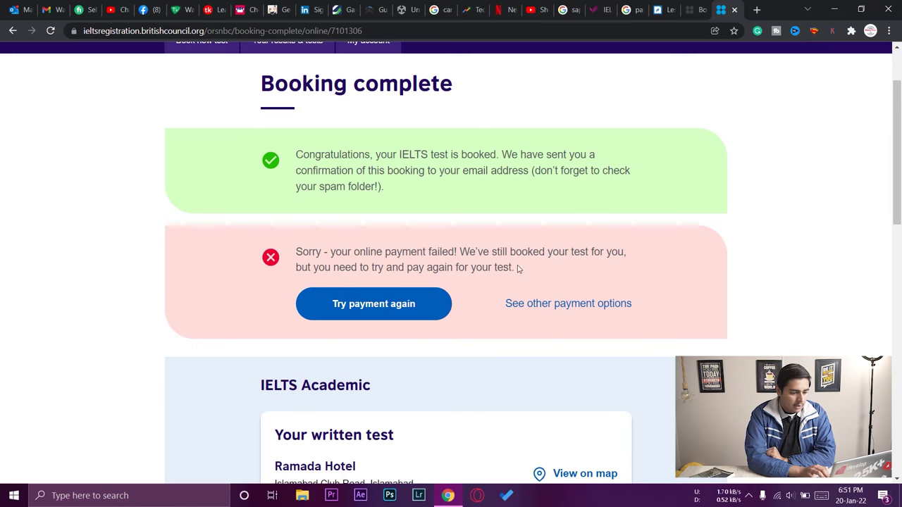
{"action": "left_click_drag", "start_coordinate": [517, 269], "coordinate": [387, 279]}
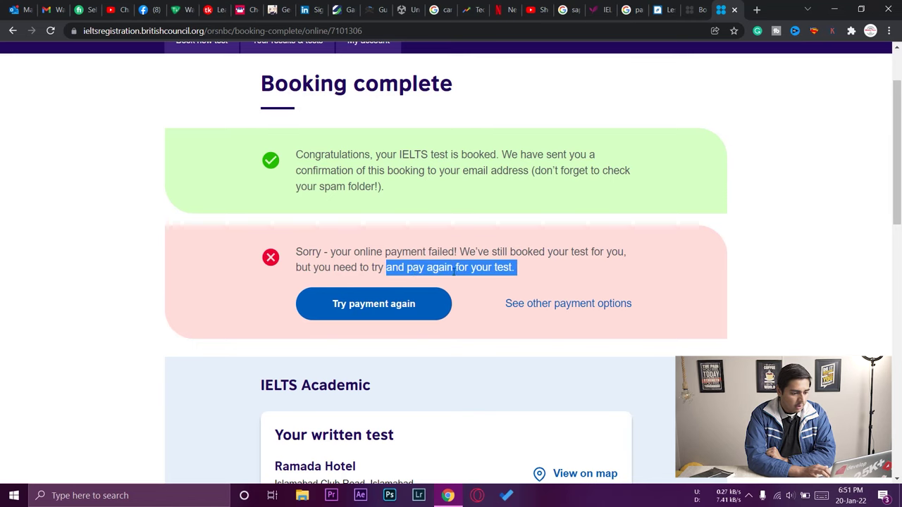
{"action": "left_click", "coordinate": [543, 278]}
{"action": "scroll", "coordinate": [740, 273], "scroll_direction": "down", "scroll_amount": 1}
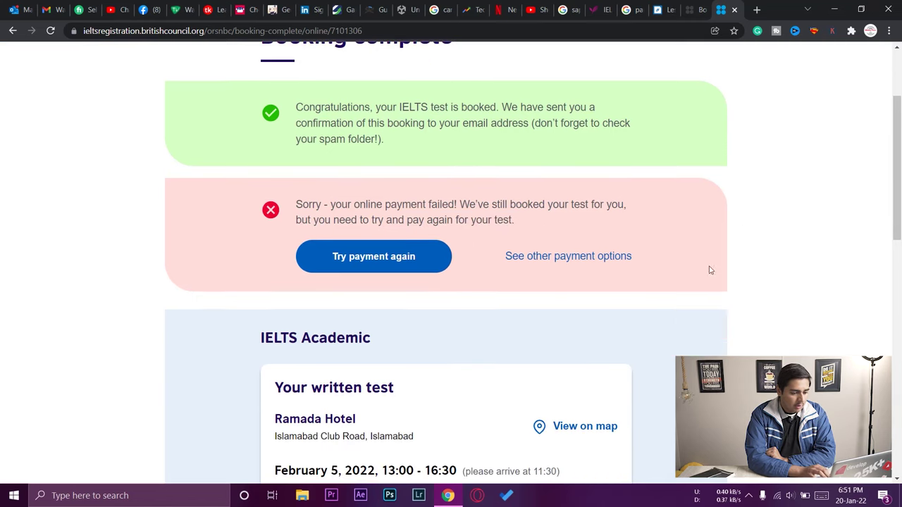
{"action": "left_click", "coordinate": [585, 257]}
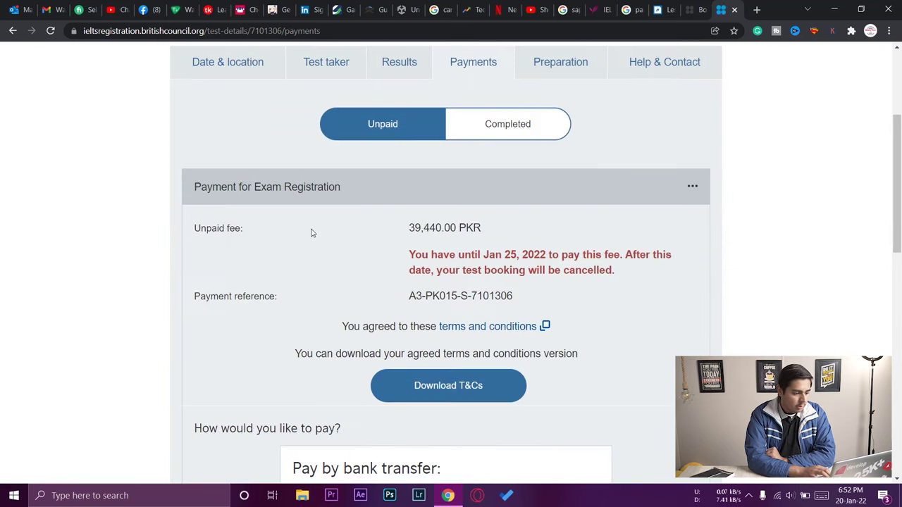
Examine the unpaid exam registration fee's payment deadline, bank transfer instructions and online card payment option.
{"action": "scroll", "coordinate": [312, 234], "scroll_direction": "down", "scroll_amount": 1}
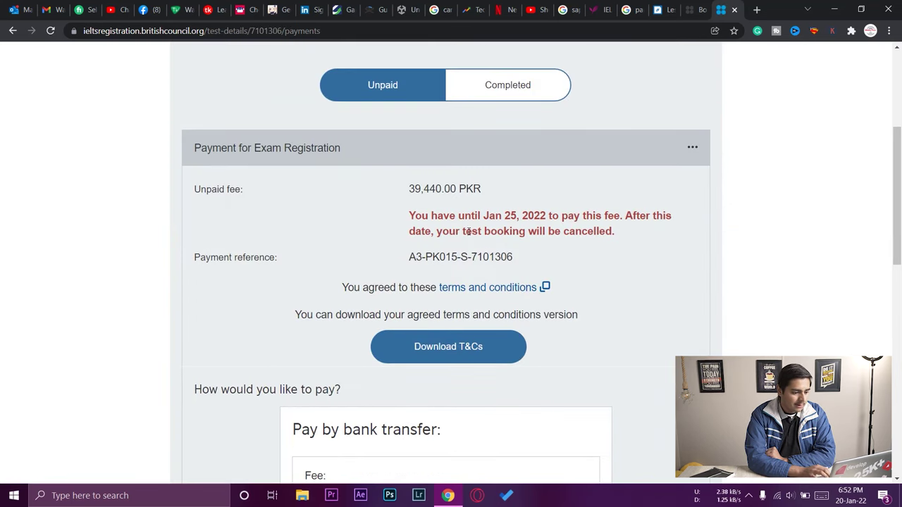
{"action": "scroll", "coordinate": [498, 229], "scroll_direction": "down", "scroll_amount": 1}
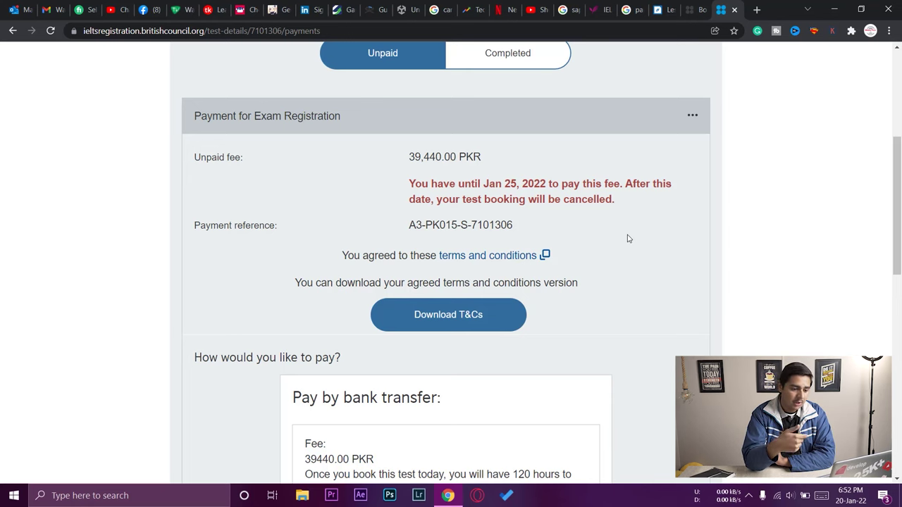
{"action": "scroll", "coordinate": [629, 241], "scroll_direction": "down", "scroll_amount": 1}
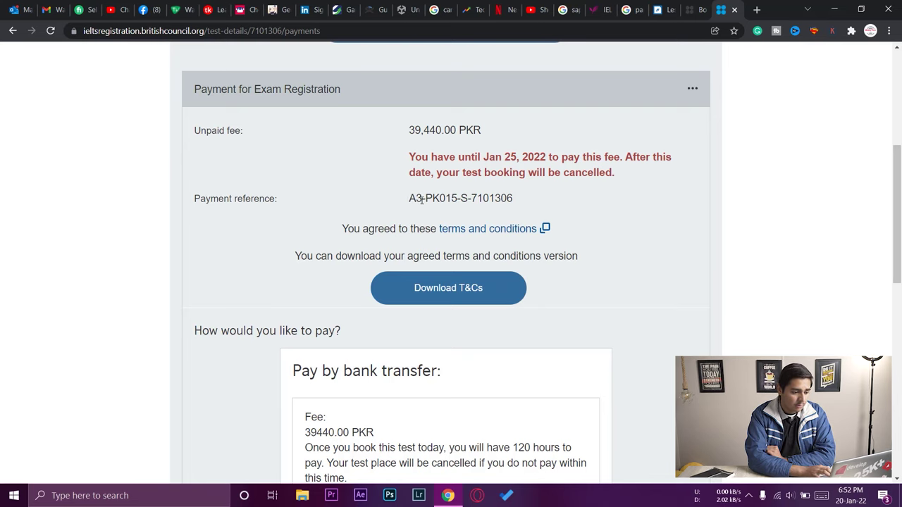
{"action": "scroll", "coordinate": [678, 238], "scroll_direction": "down", "scroll_amount": 1}
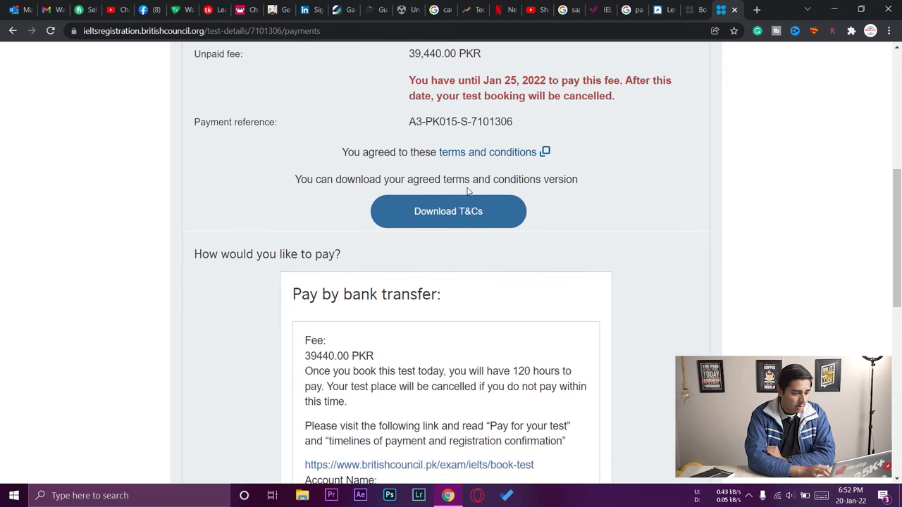
{"action": "scroll", "coordinate": [737, 219], "scroll_direction": "down", "scroll_amount": 2}
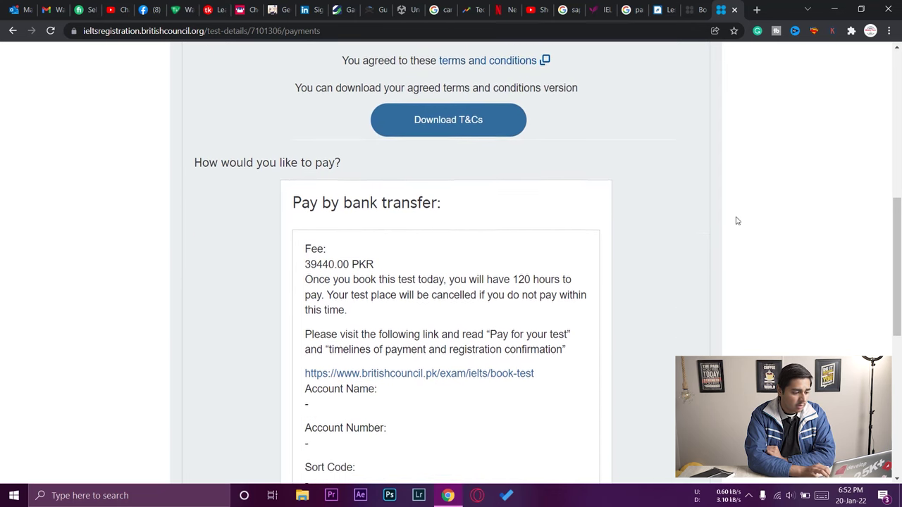
{"action": "scroll", "coordinate": [374, 133], "scroll_direction": "down", "scroll_amount": 1}
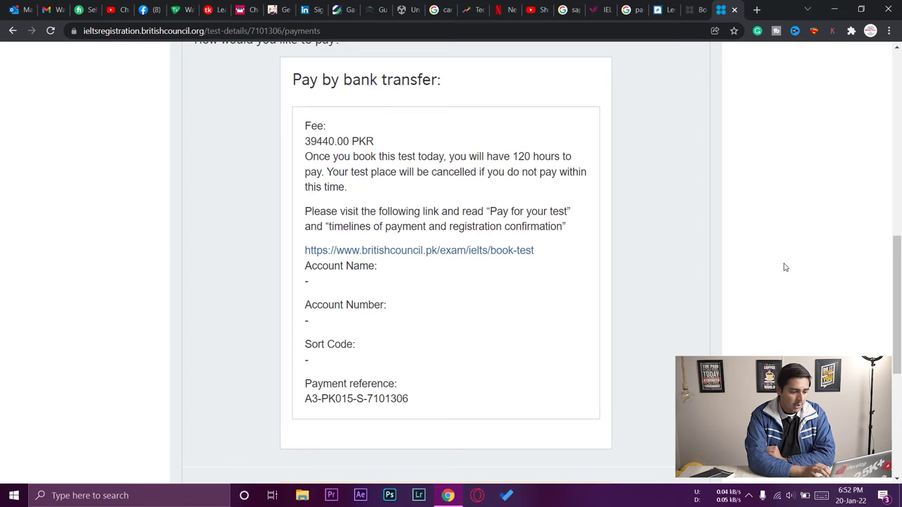
{"action": "scroll", "coordinate": [754, 273], "scroll_direction": "down", "scroll_amount": 2}
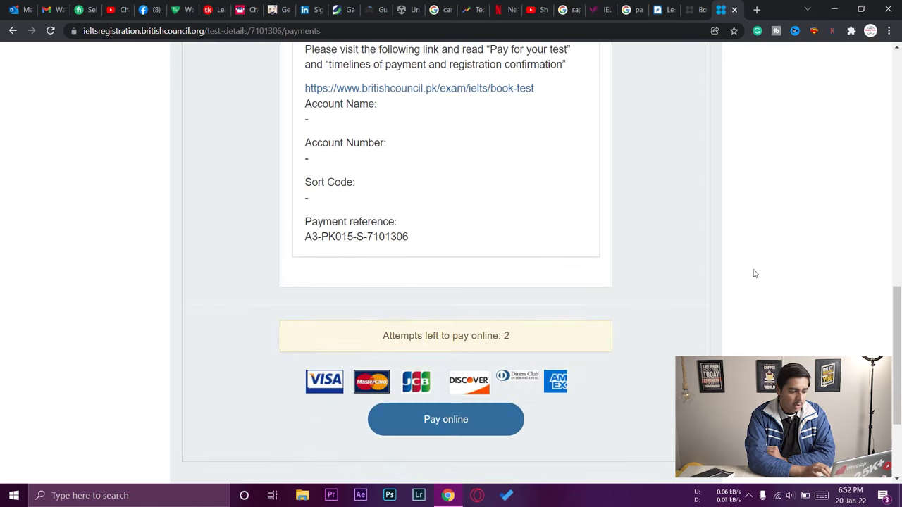
{"action": "scroll", "coordinate": [753, 273], "scroll_direction": "up", "scroll_amount": 2}
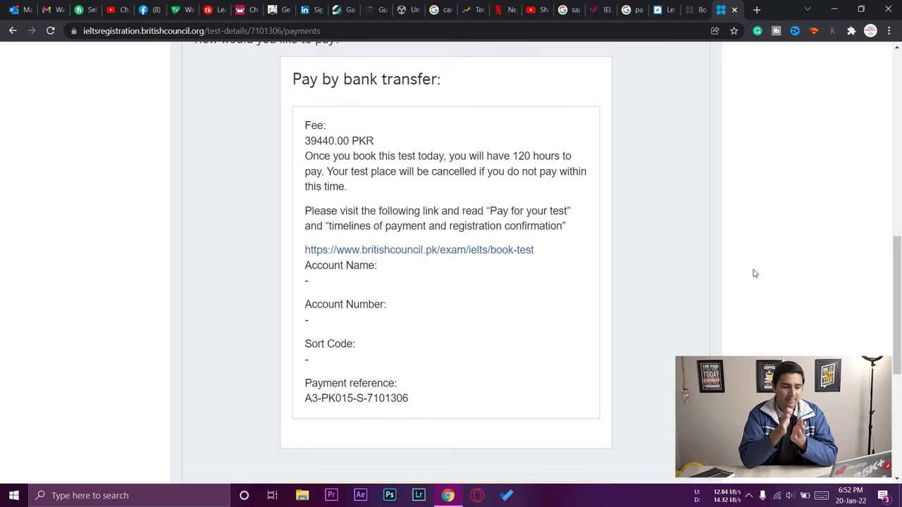